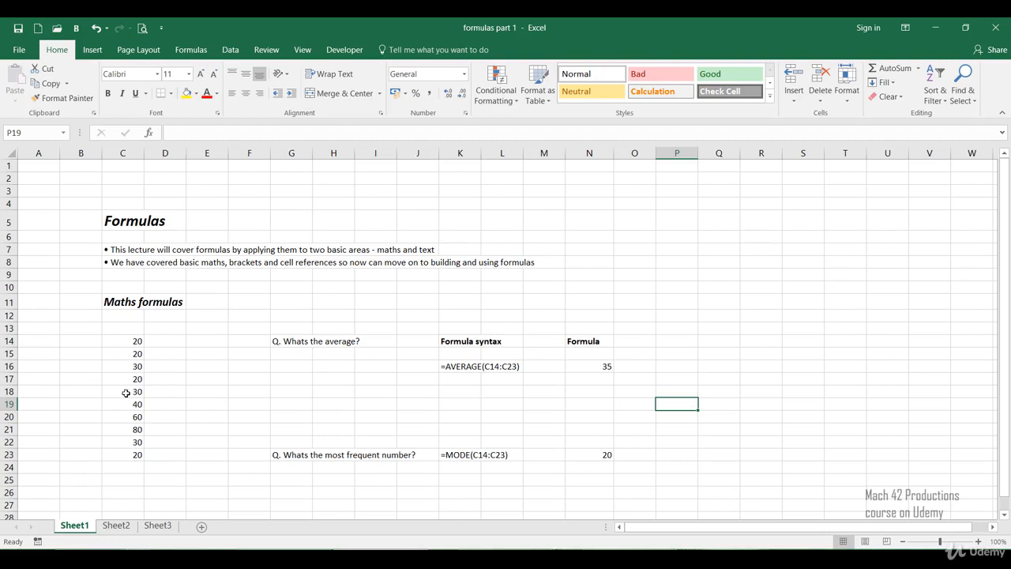
{"action": "left_click", "coordinate": [198, 392]}
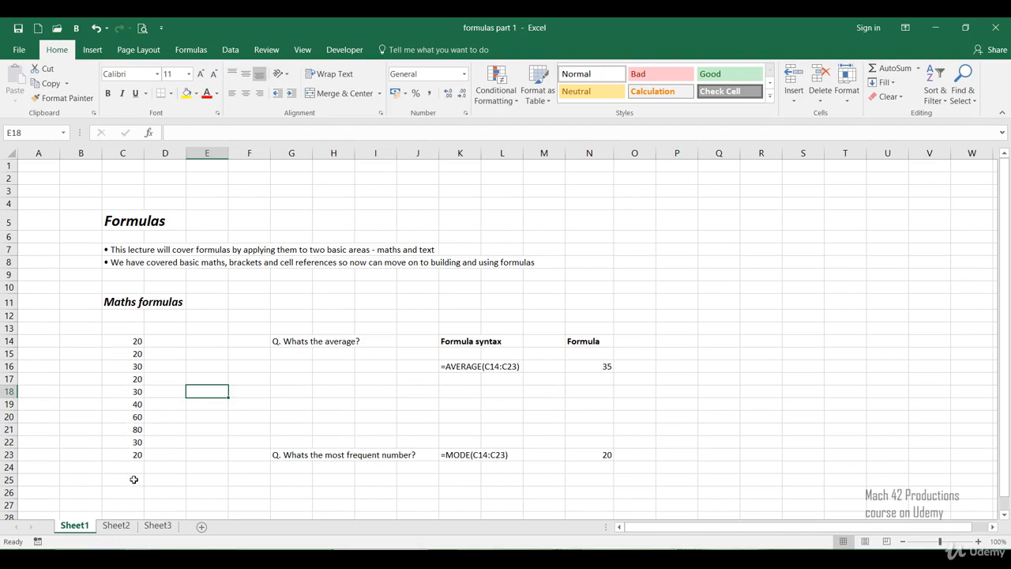
{"action": "left_click", "coordinate": [168, 470]}
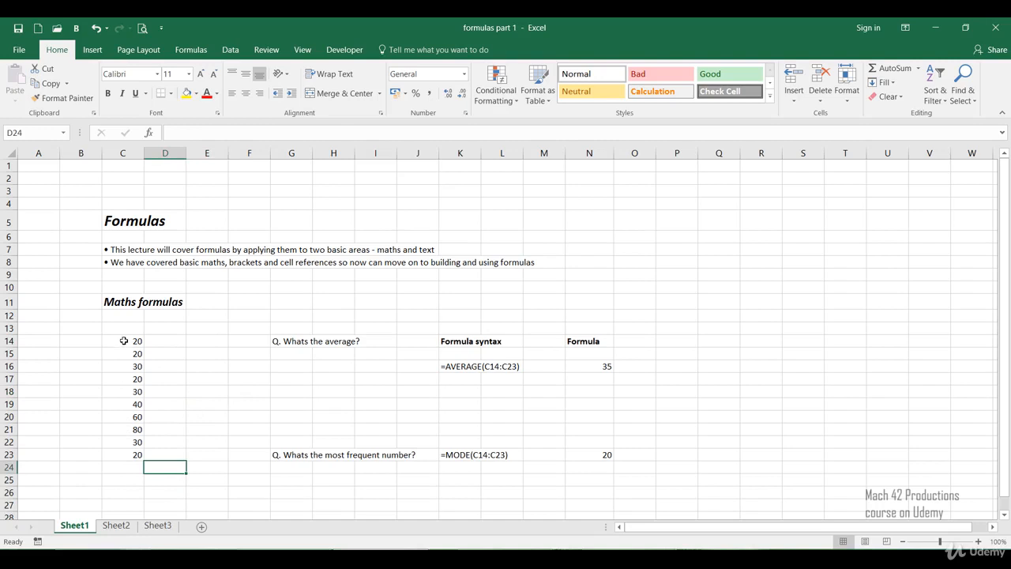
{"action": "left_click_drag", "start_coordinate": [124, 343], "coordinate": [136, 455]}
{"action": "left_click", "coordinate": [196, 392]}
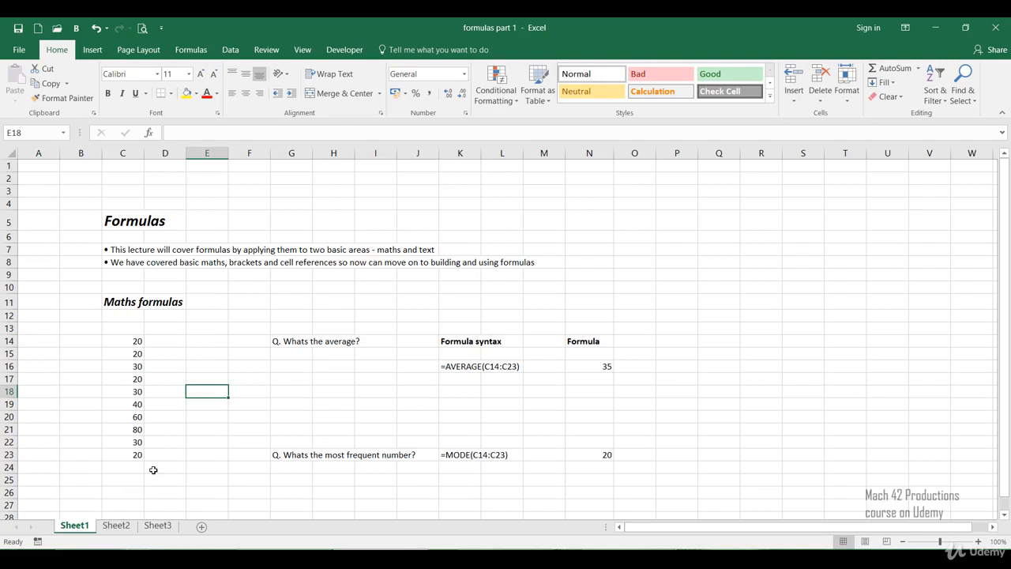
{"action": "left_click", "coordinate": [283, 388]}
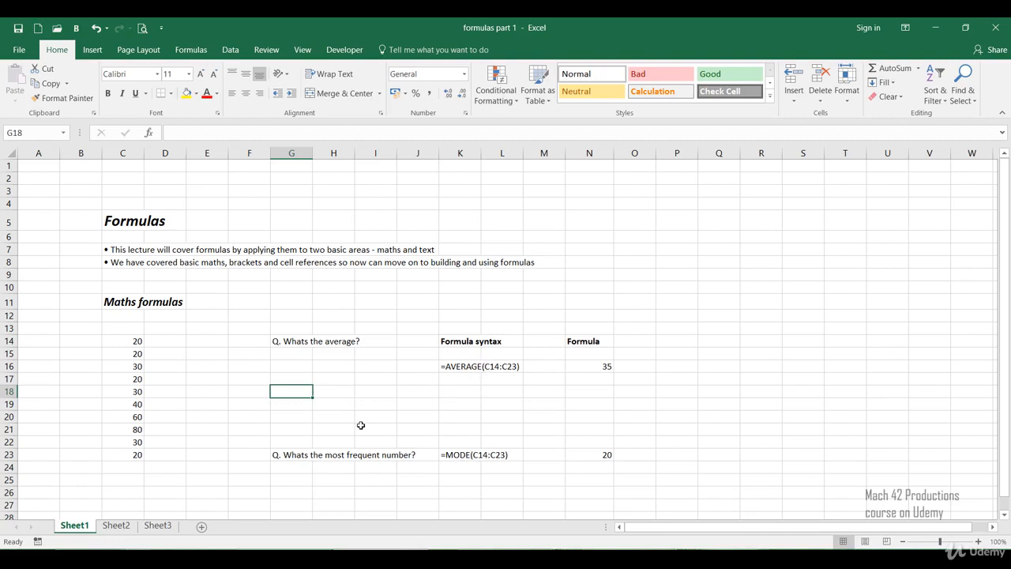
Step: Inspect the existing average formula in cell N16 and the range it references
{"action": "left_click", "coordinate": [570, 368]}
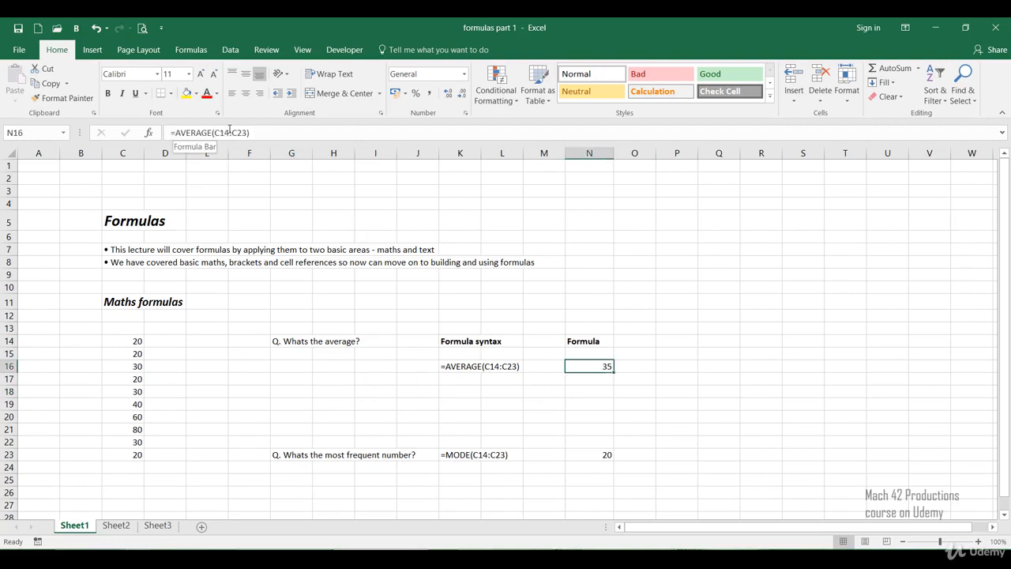
{"action": "double_click", "coordinate": [582, 366]}
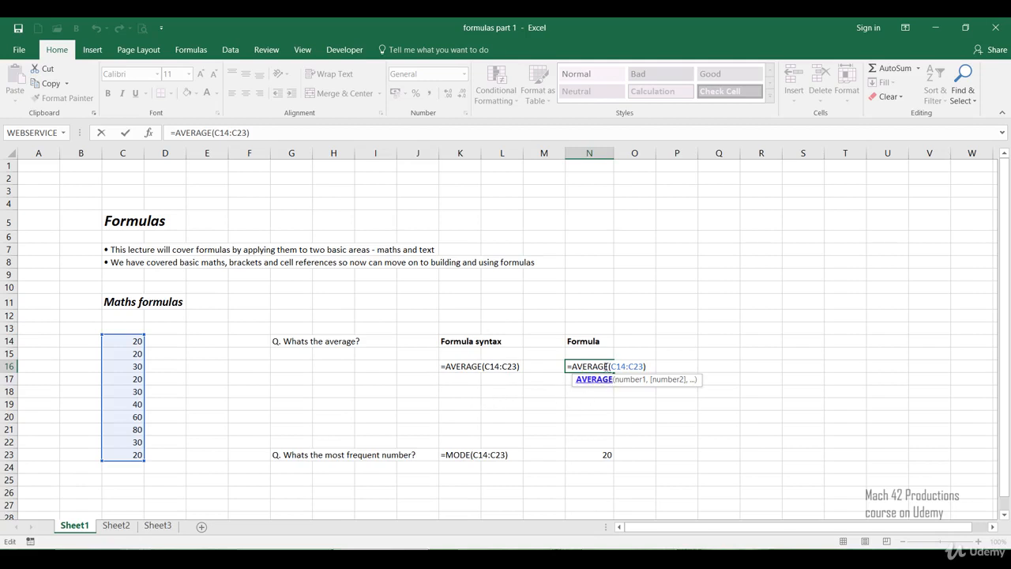
{"action": "key", "text": "ctrl+Return"}
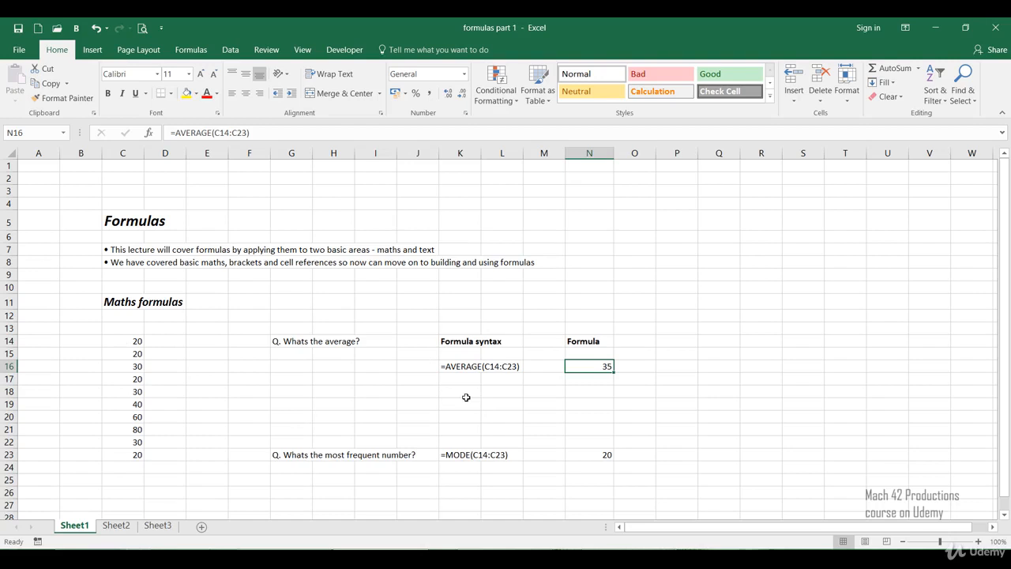
Step: Begin a formula in cell N18 with =average, leaving the function name open for completion
{"action": "left_click", "coordinate": [526, 394]}
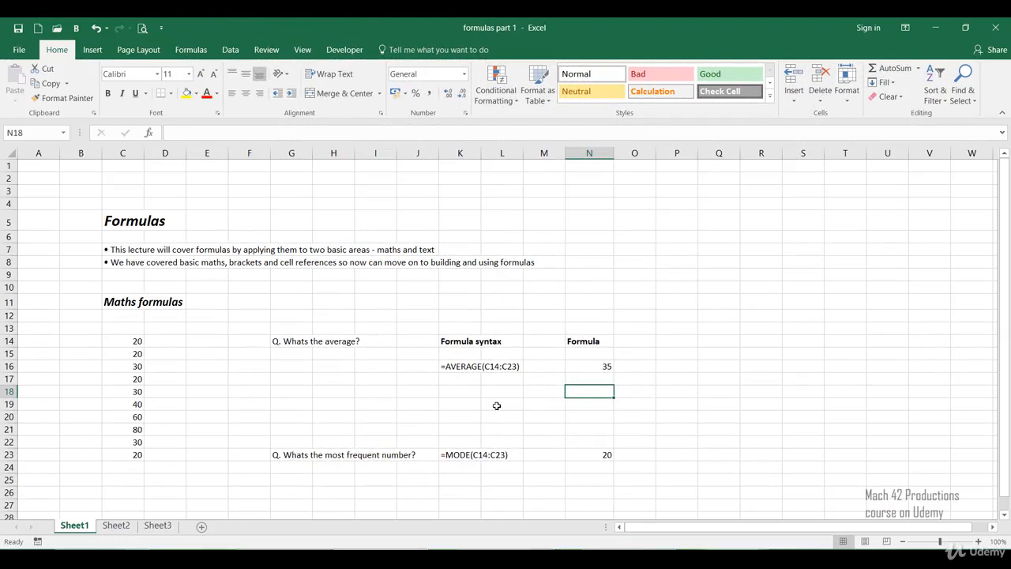
{"action": "type", "text": "="}
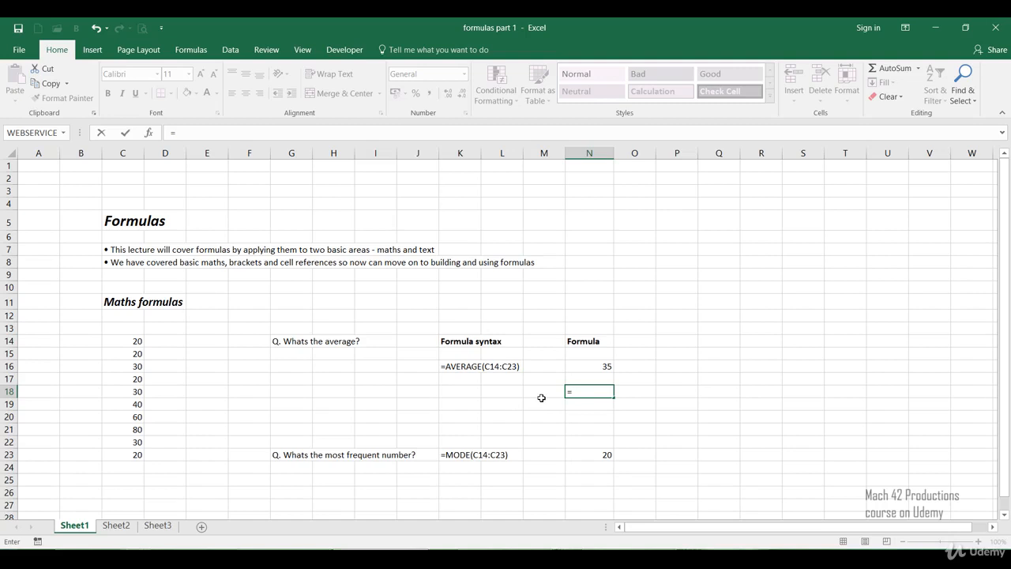
{"action": "type", "text": "a"}
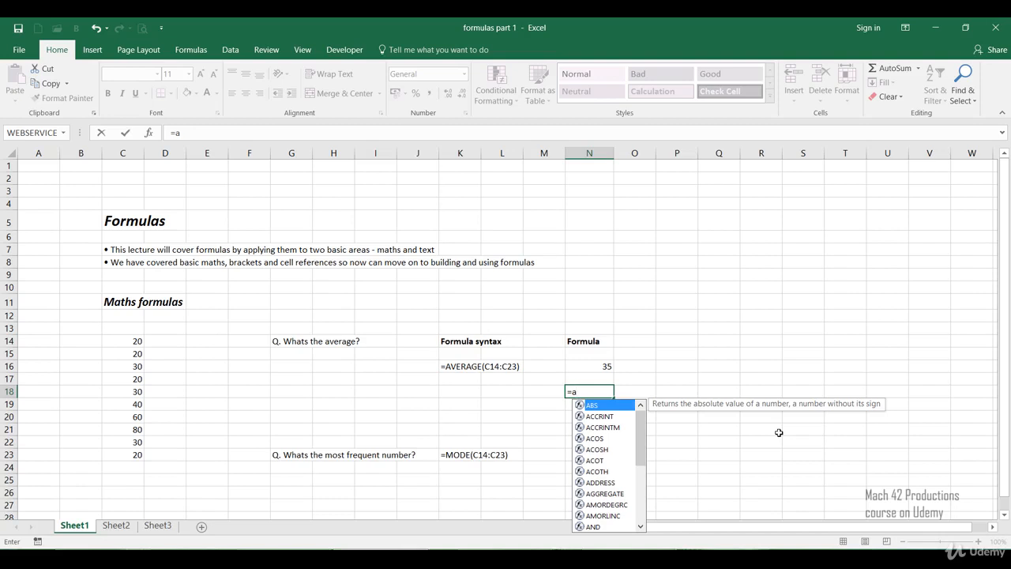
{"action": "type", "text": "v"}
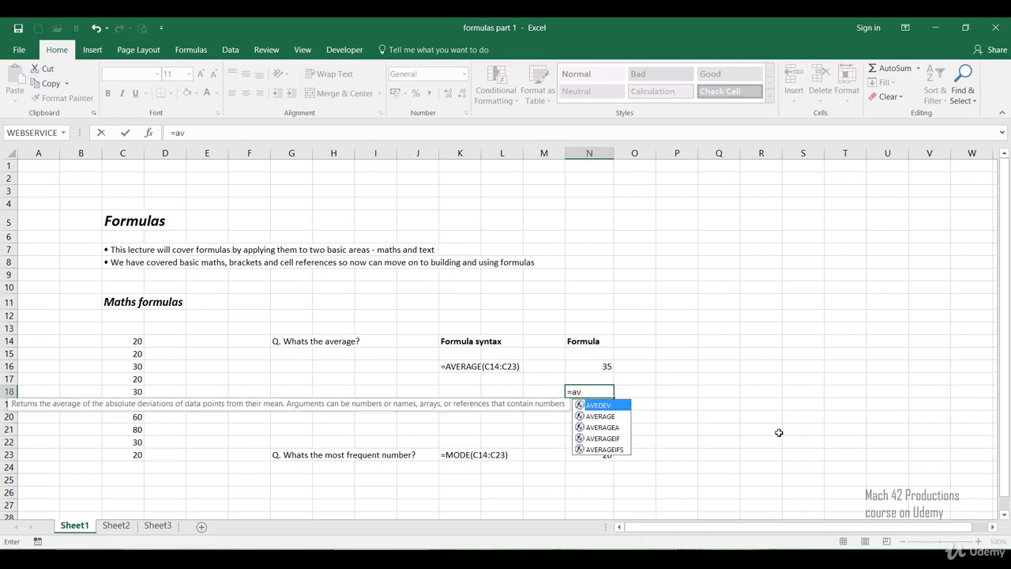
{"action": "type", "text": "e"}
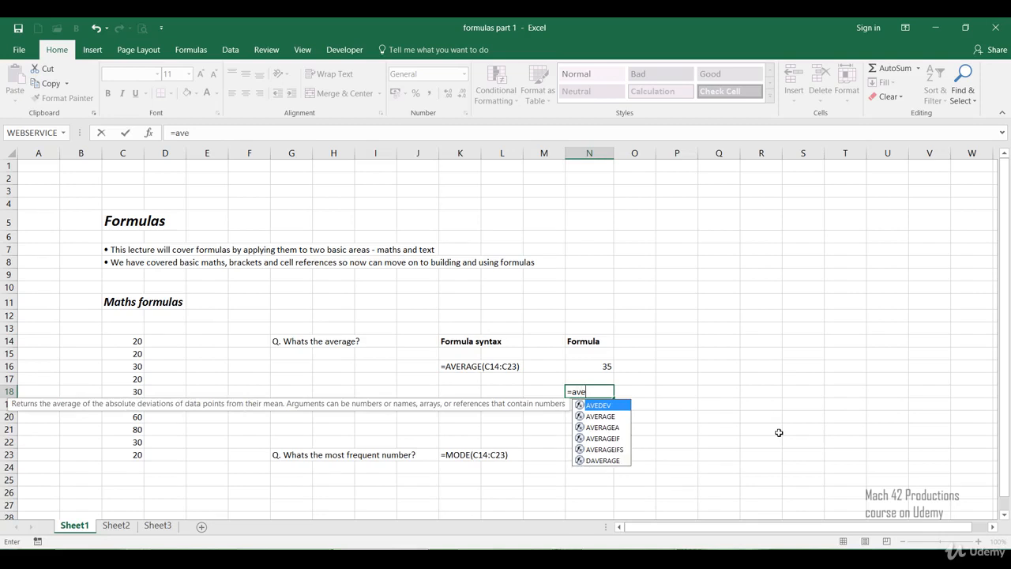
{"action": "type", "text": "rag"}
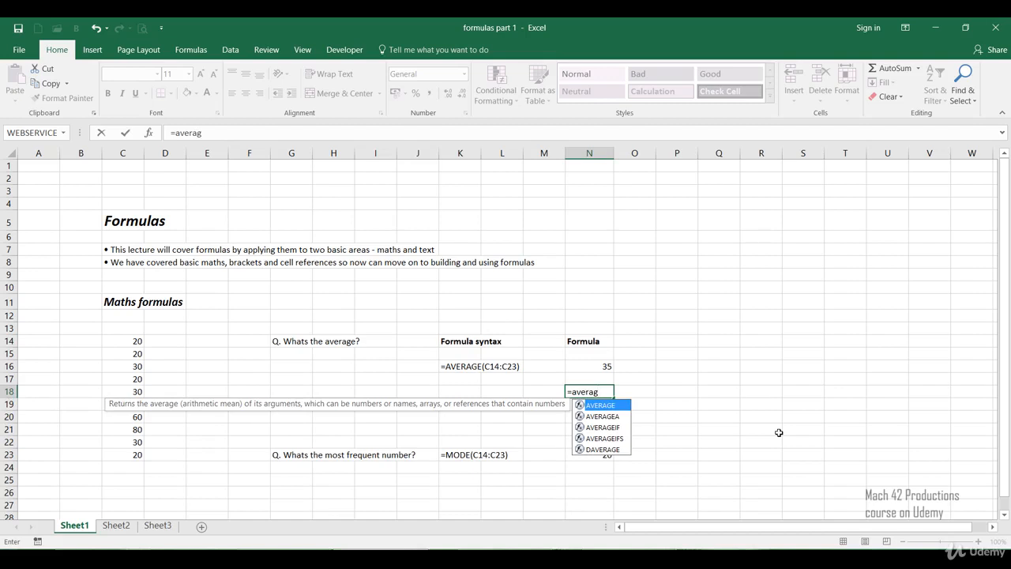
{"action": "type", "text": "e"}
Step: Review the descriptions of the suggested functions AVERAGE, AVERAGEA, AVERAGEIF, AVERAGEIFS and DAVERAGE
{"action": "left_click", "coordinate": [622, 418]}
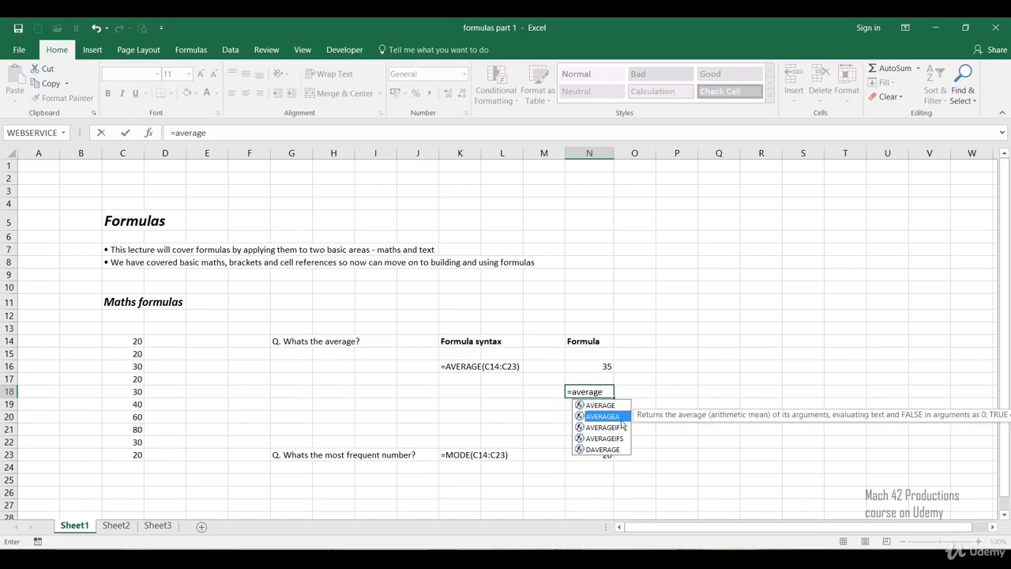
{"action": "left_click", "coordinate": [617, 429]}
{"action": "left_click", "coordinate": [617, 439]}
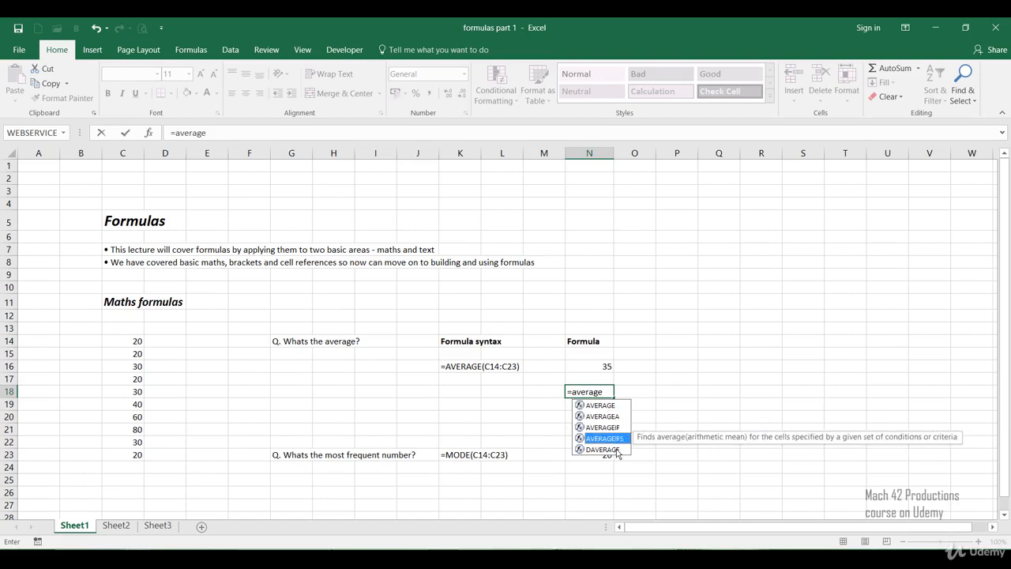
{"action": "left_click", "coordinate": [603, 417]}
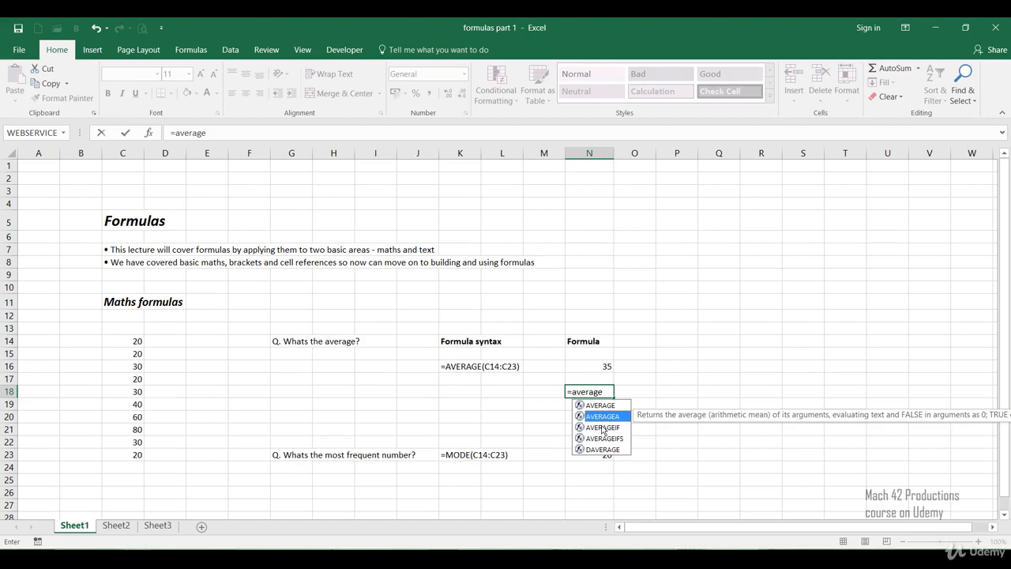
{"action": "left_click", "coordinate": [604, 406]}
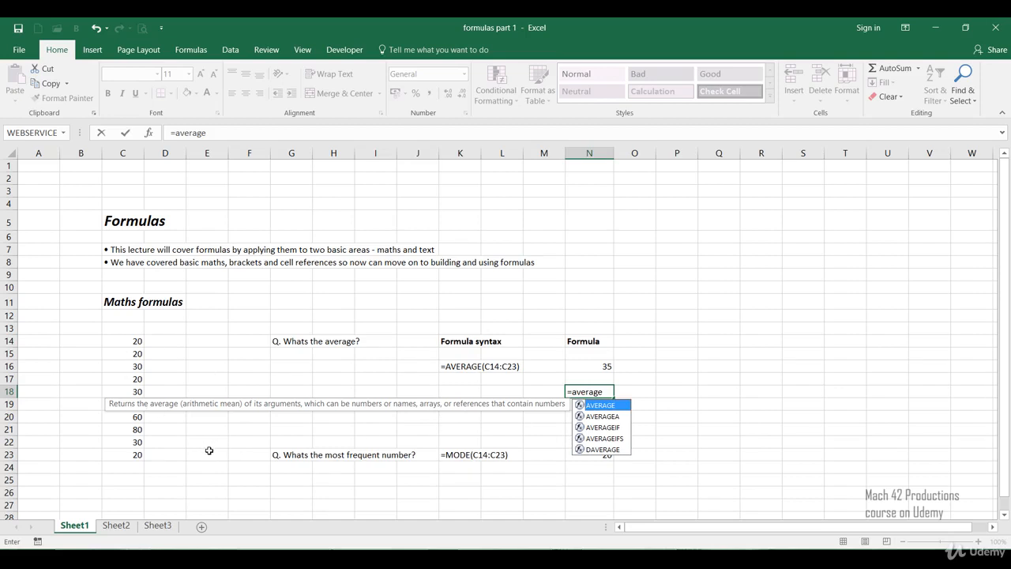
{"action": "left_click", "coordinate": [606, 417]}
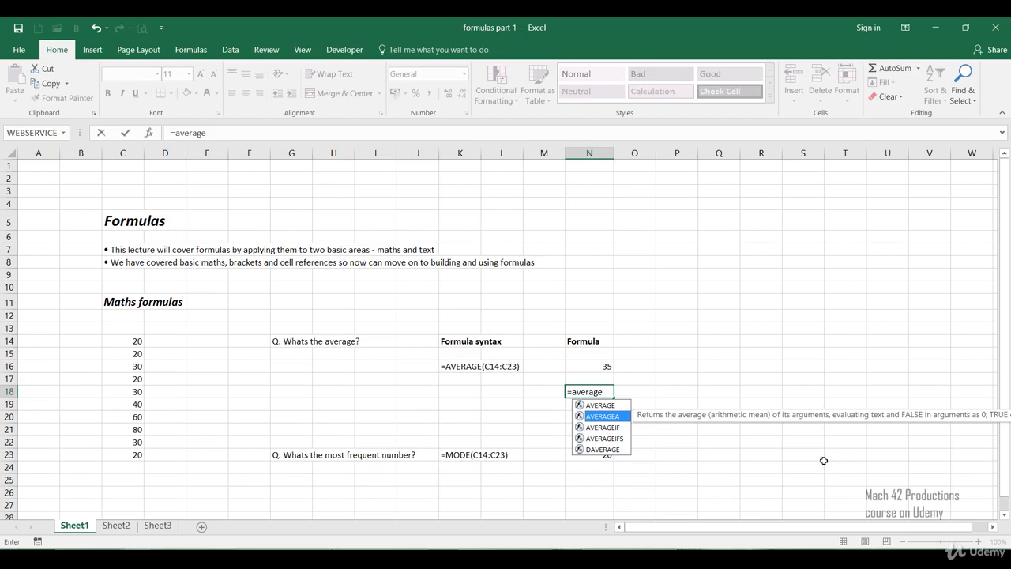
{"action": "left_click", "coordinate": [604, 428]}
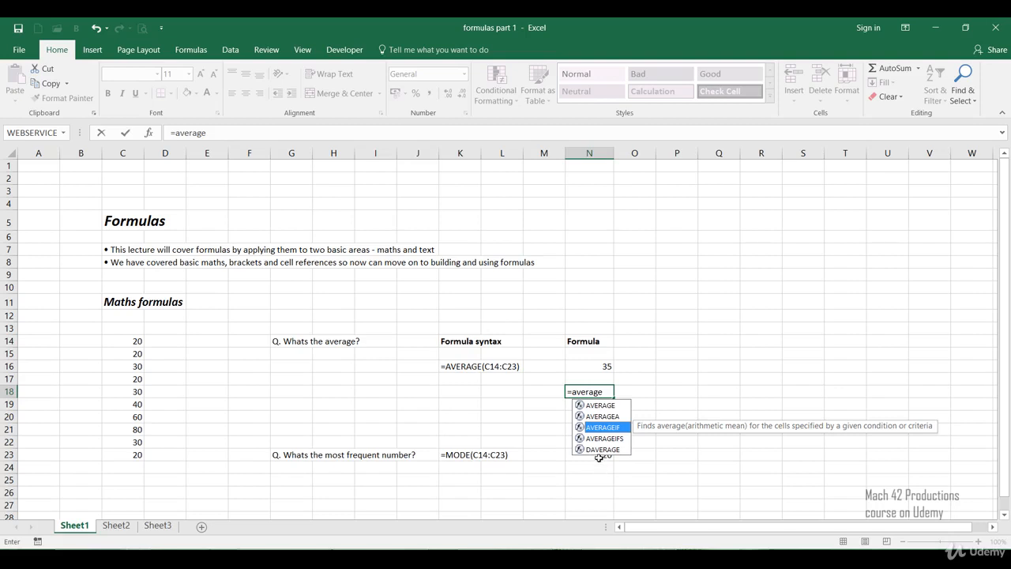
{"action": "left_click", "coordinate": [597, 440]}
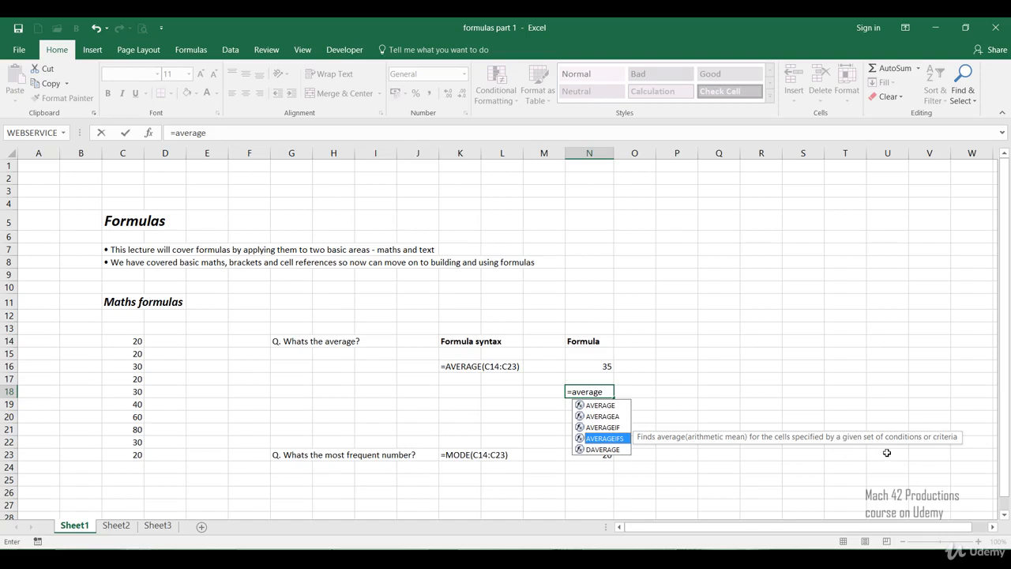
{"action": "left_click", "coordinate": [608, 450]}
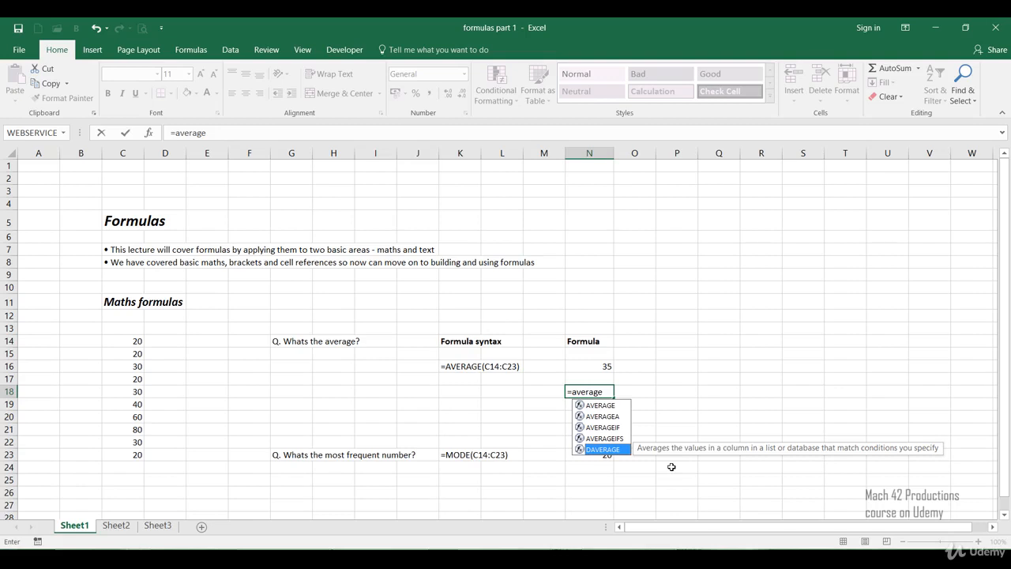
{"action": "left_click", "coordinate": [606, 408]}
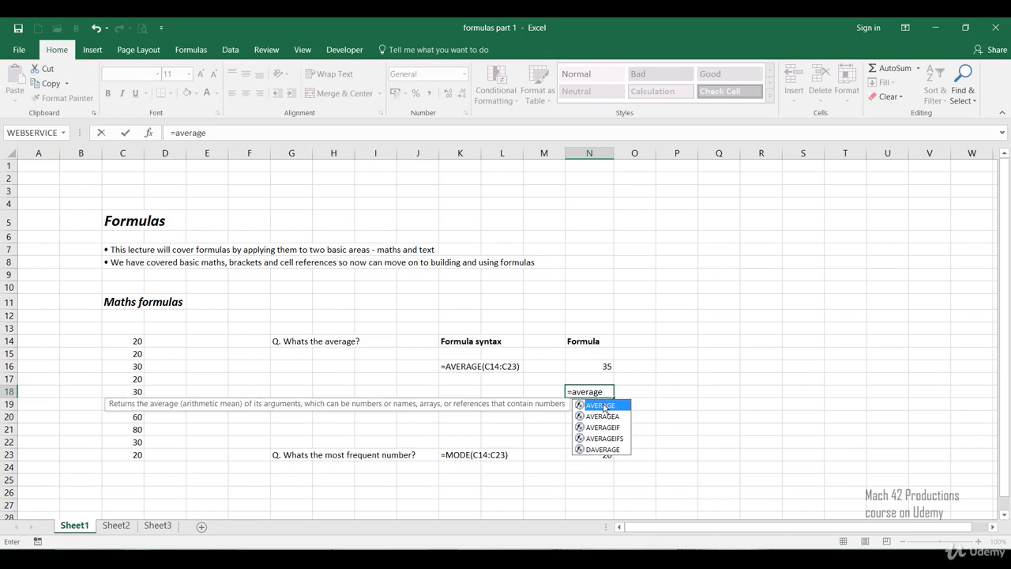
Step: Choose the AVERAGE function and complete the N18 formula as =AVERAGE(C14:C23)
{"action": "double_click", "coordinate": [604, 406]}
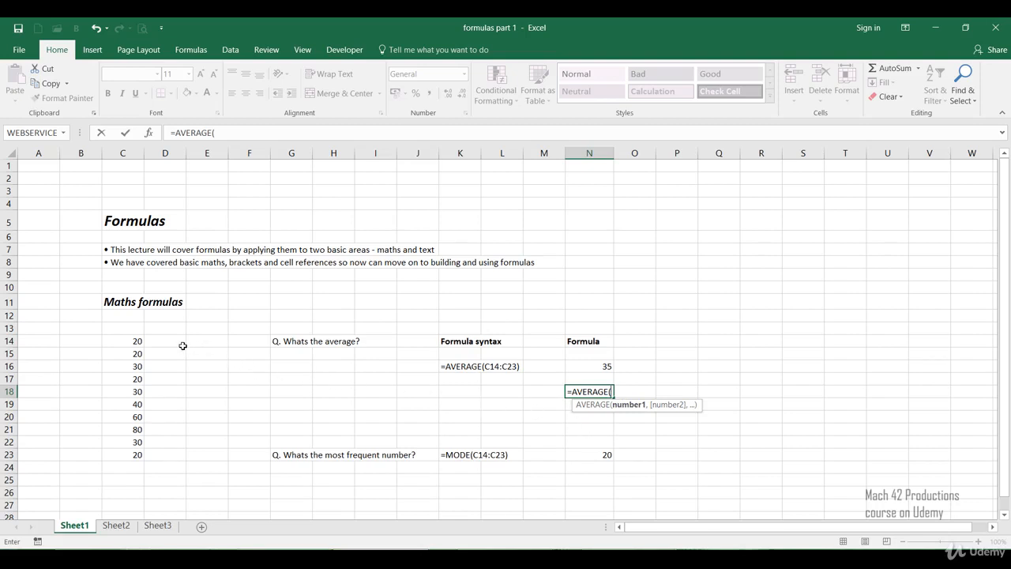
{"action": "left_click", "coordinate": [120, 340]}
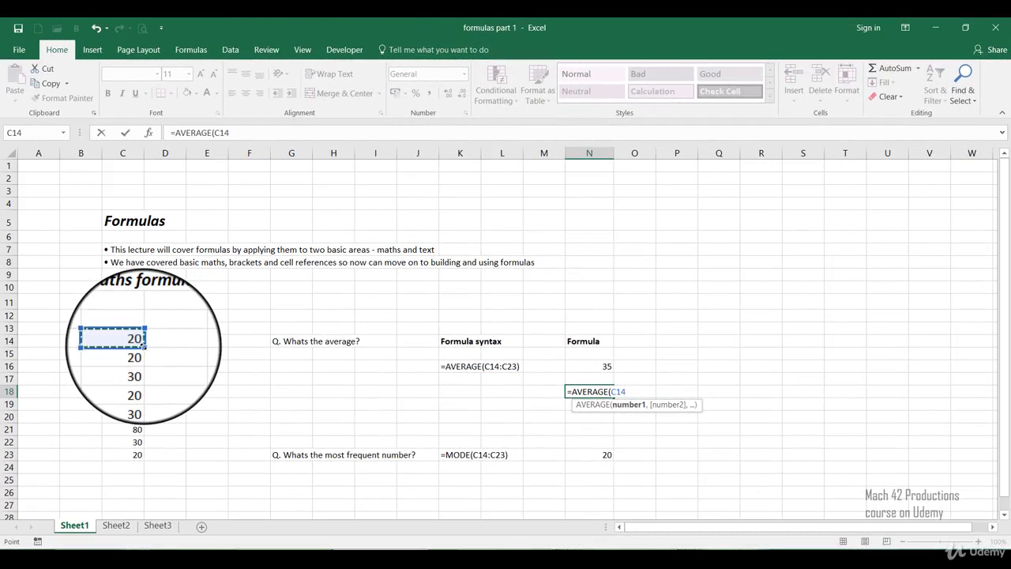
{"action": "left_click", "coordinate": [143, 346]}
{"action": "left_click_drag", "start_coordinate": [143, 346], "coordinate": [139, 449]}
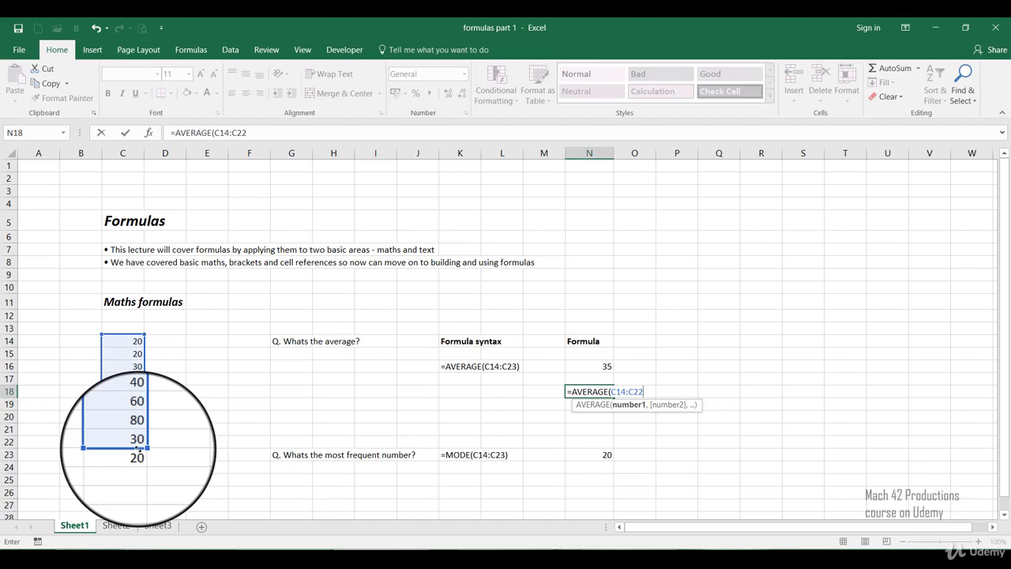
{"action": "left_click_drag", "start_coordinate": [138, 448], "coordinate": [137, 454]}
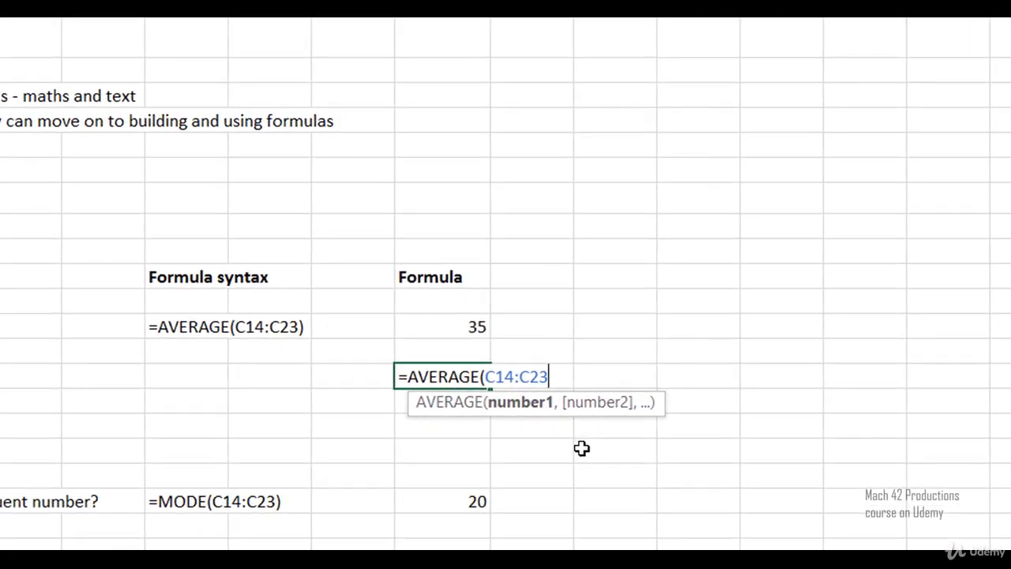
{"action": "type", "text": ")"}
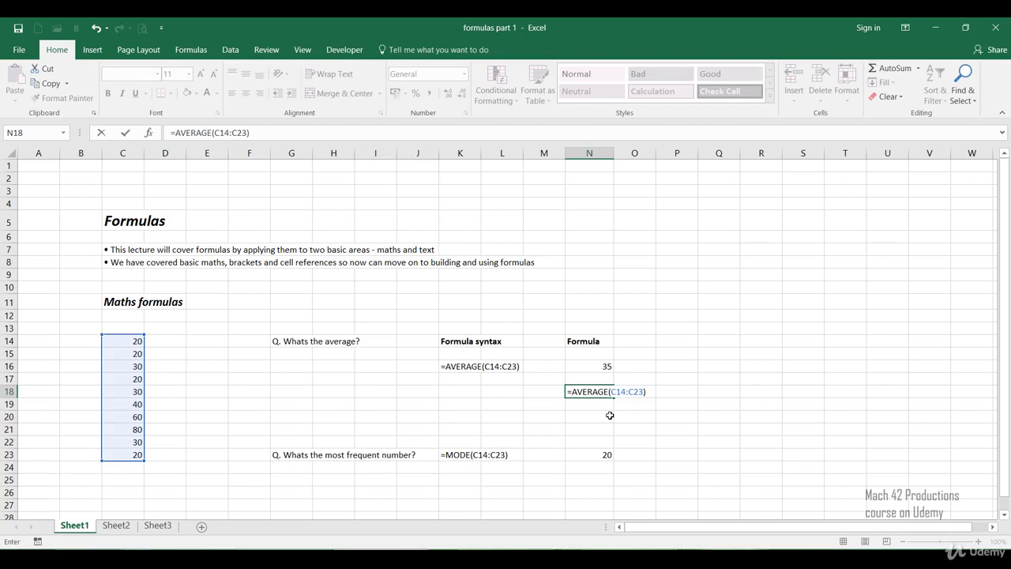
{"action": "key", "text": "BackSpace"}
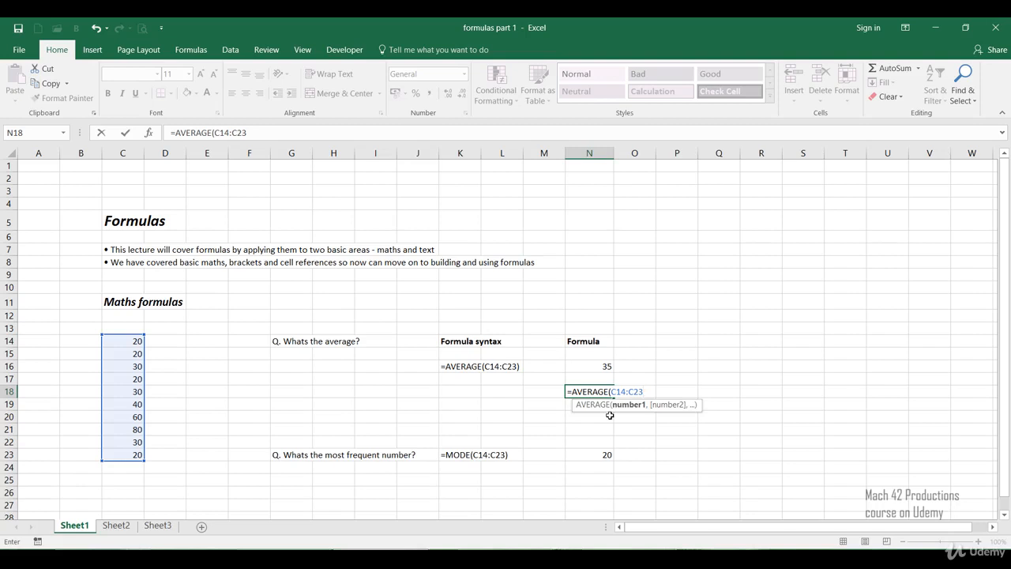
{"action": "type", "text": ")"}
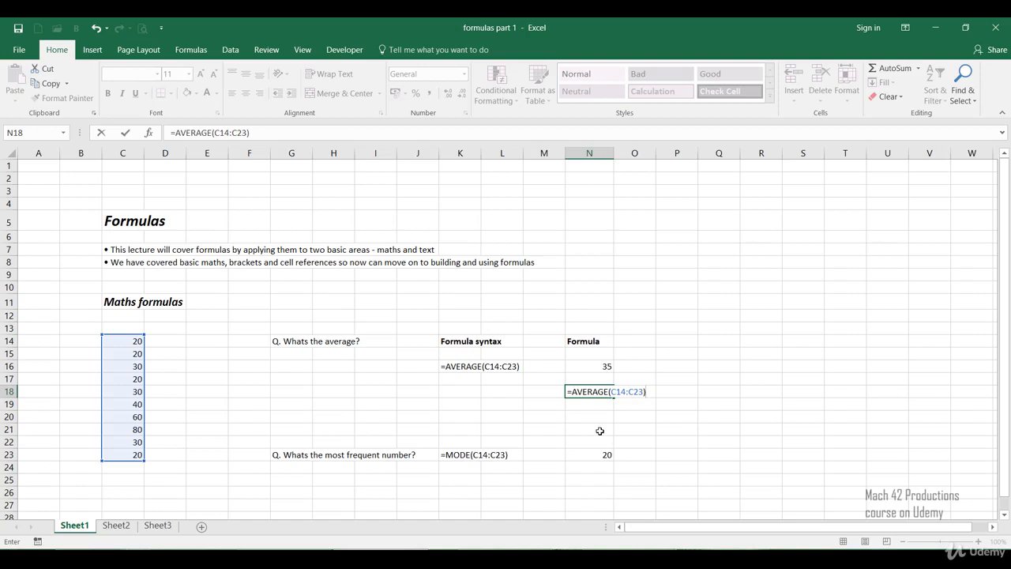
{"action": "key", "text": "Return"}
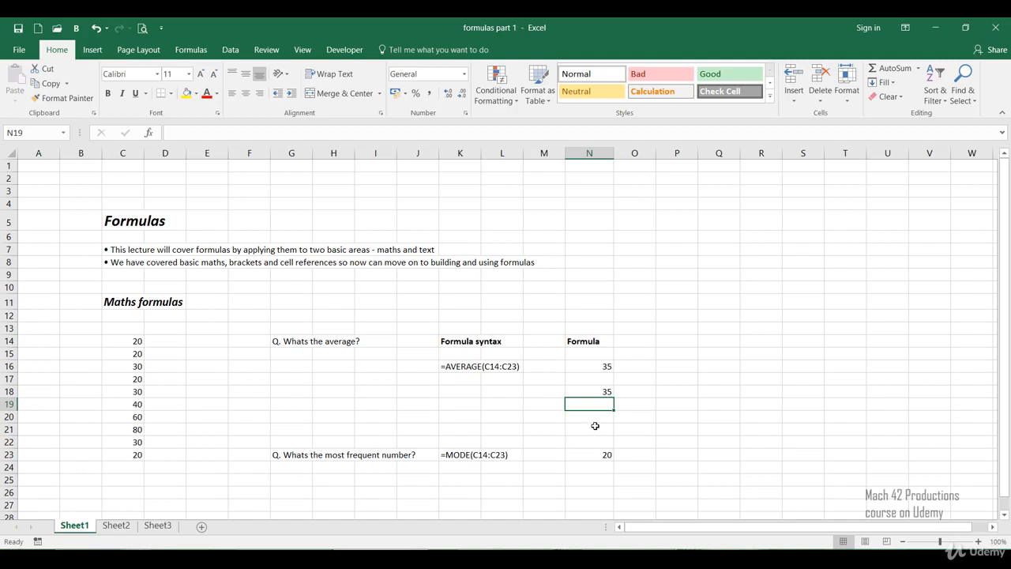
Step: Change the value in cell C18 to 100 to test the average formulas
{"action": "left_click", "coordinate": [588, 391]}
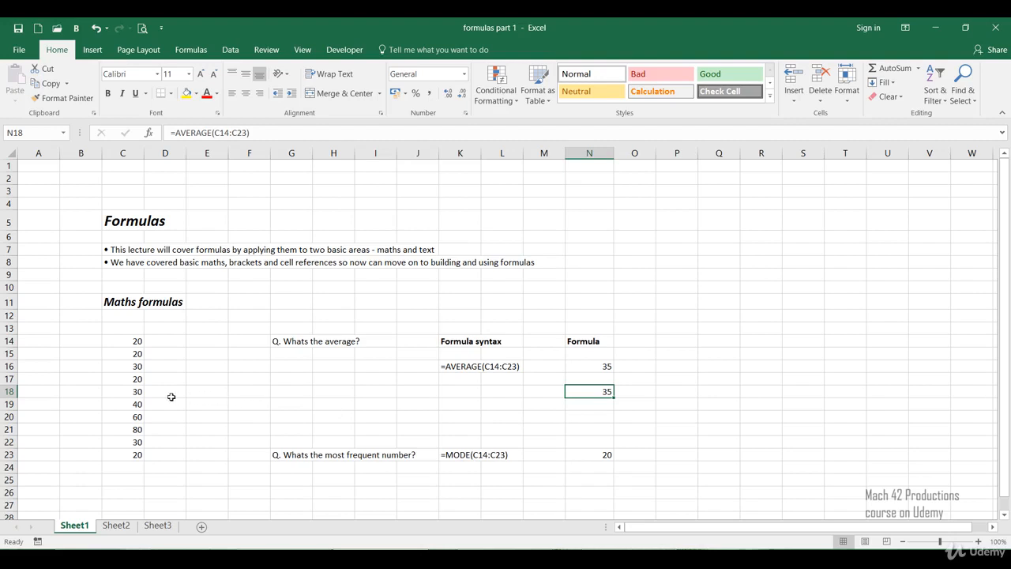
{"action": "left_click", "coordinate": [131, 392]}
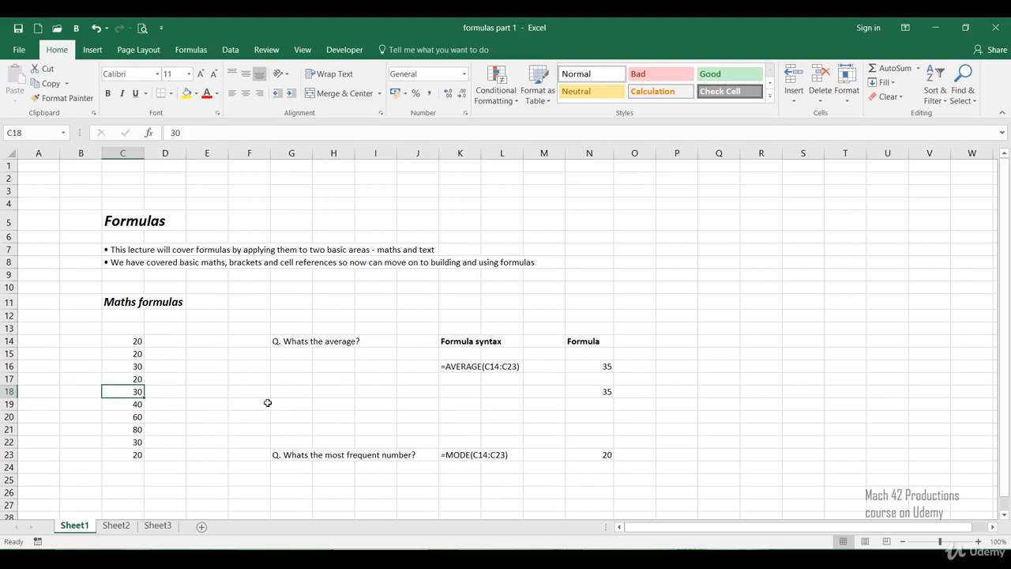
{"action": "type", "text": "100"}
{"action": "key", "text": "Return"}
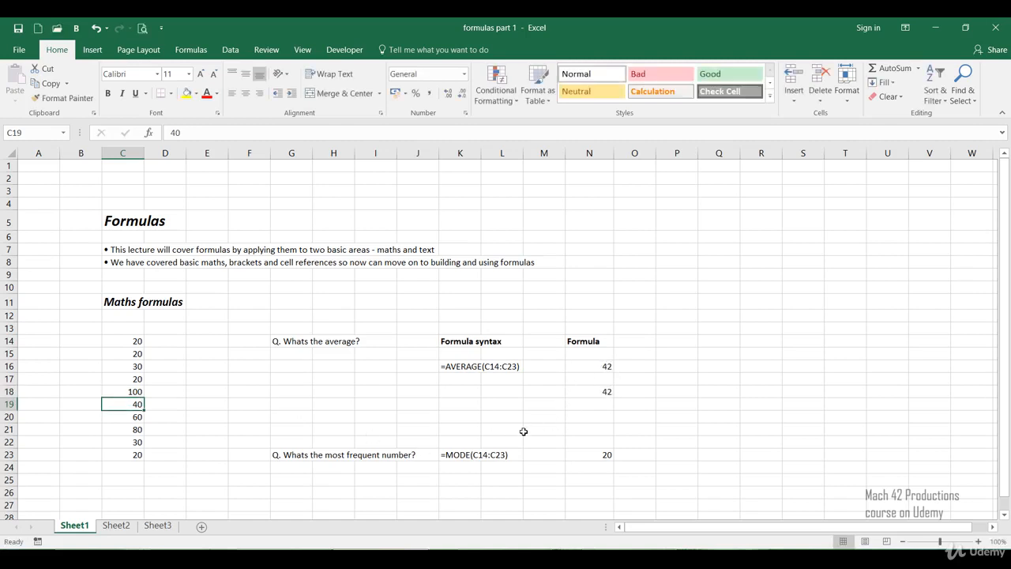
Step: Undo the last value change in cell C18
{"action": "key", "text": "ctrl+z"}
{"action": "left_click", "coordinate": [310, 383]}
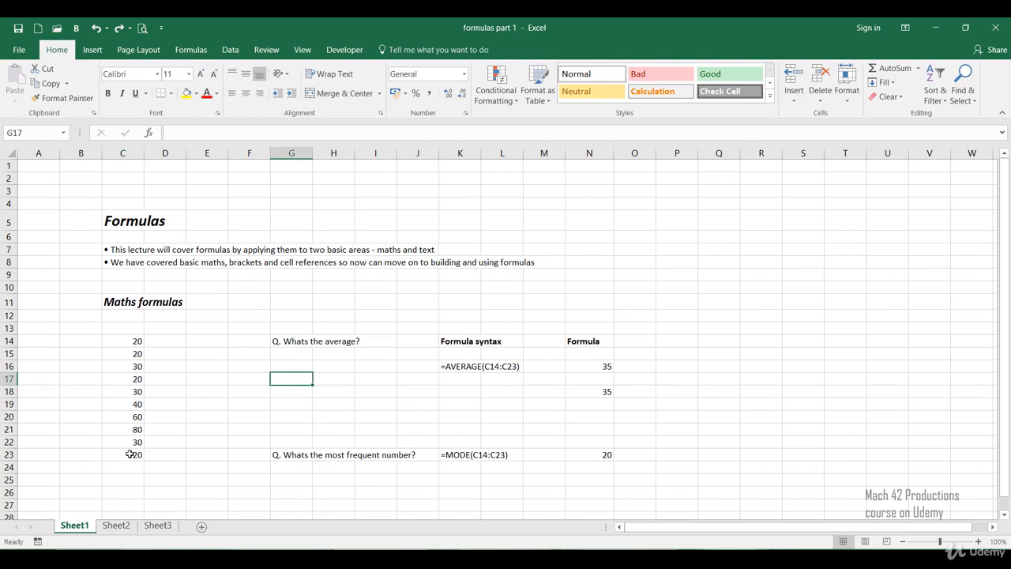
{"action": "left_click", "coordinate": [290, 392]}
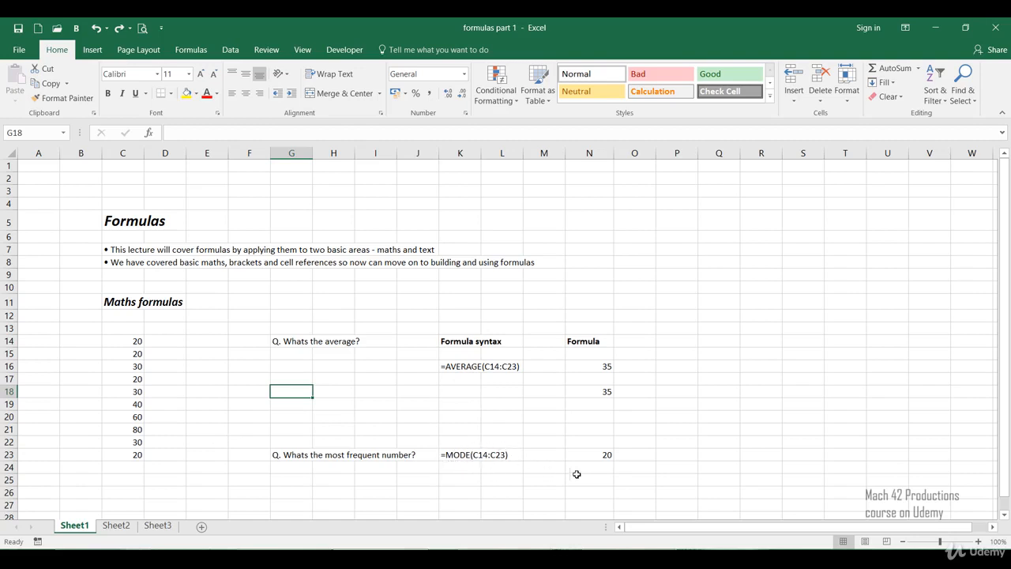
Step: Examine the MODE formula in cell N23, including the range it references, alongside its written syntax in K23
{"action": "left_click", "coordinate": [582, 455]}
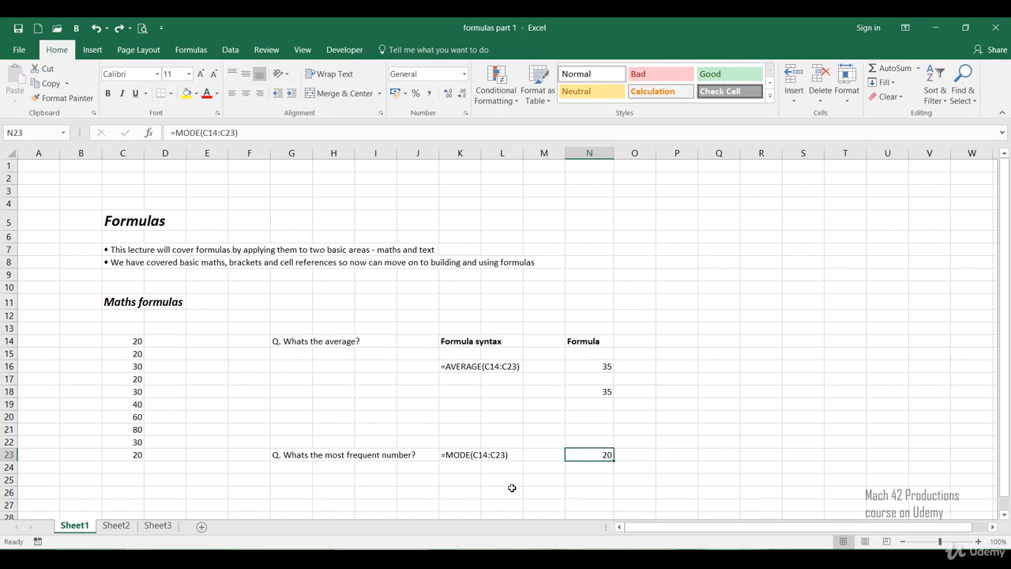
{"action": "left_click", "coordinate": [458, 457]}
{"action": "left_click", "coordinate": [474, 484]}
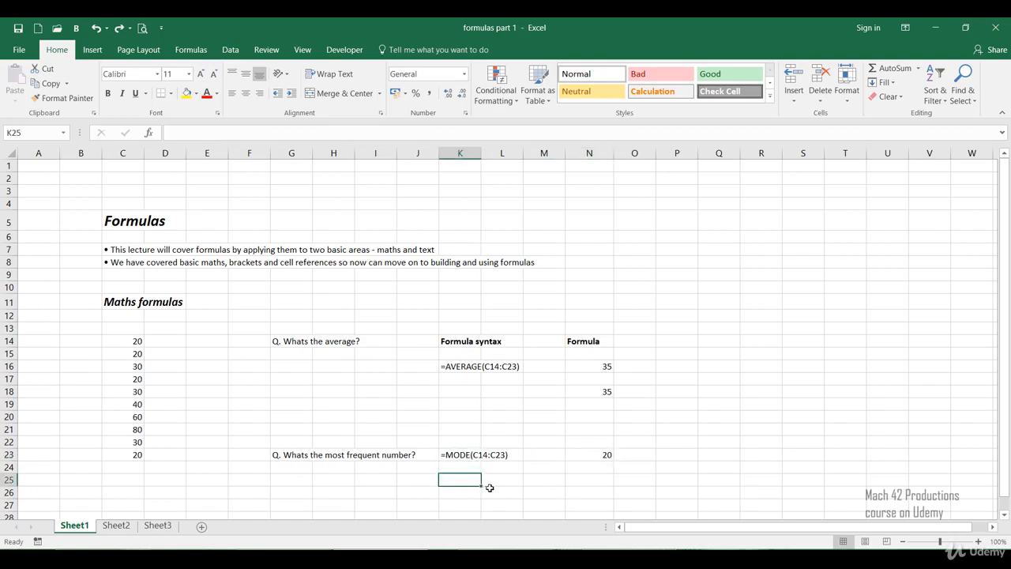
{"action": "left_click", "coordinate": [578, 456]}
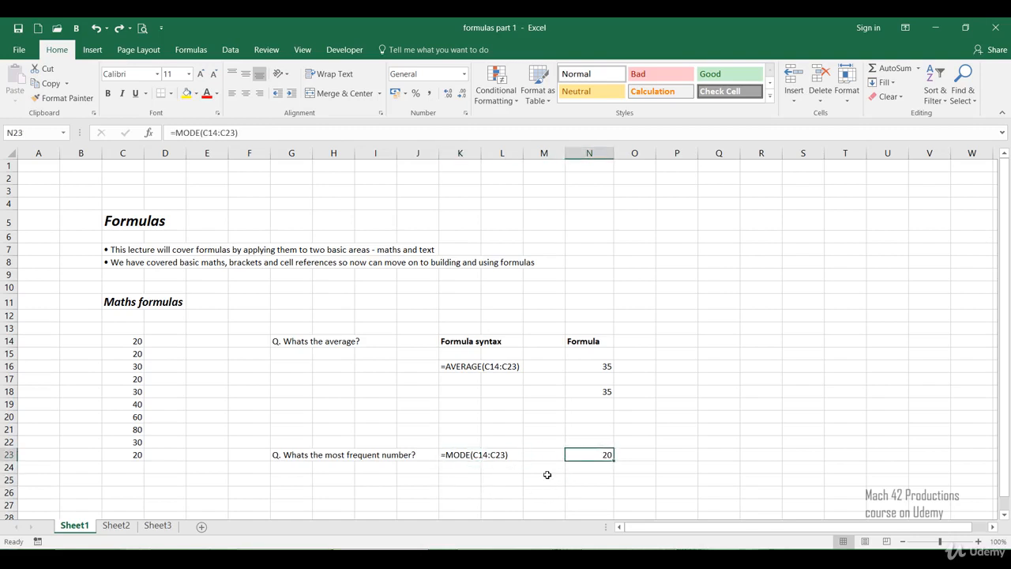
{"action": "left_click", "coordinate": [544, 479]}
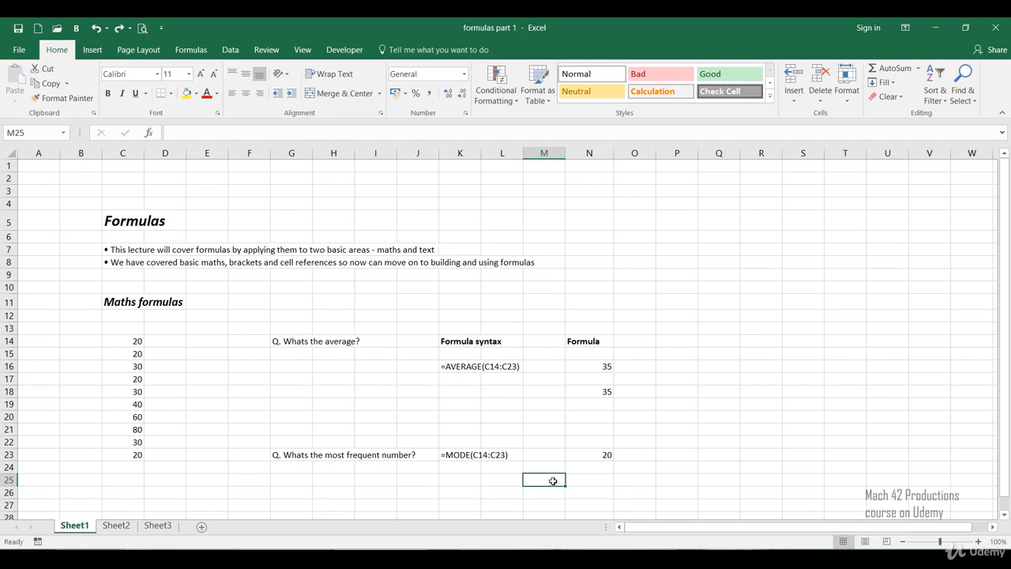
{"action": "left_click", "coordinate": [577, 455]}
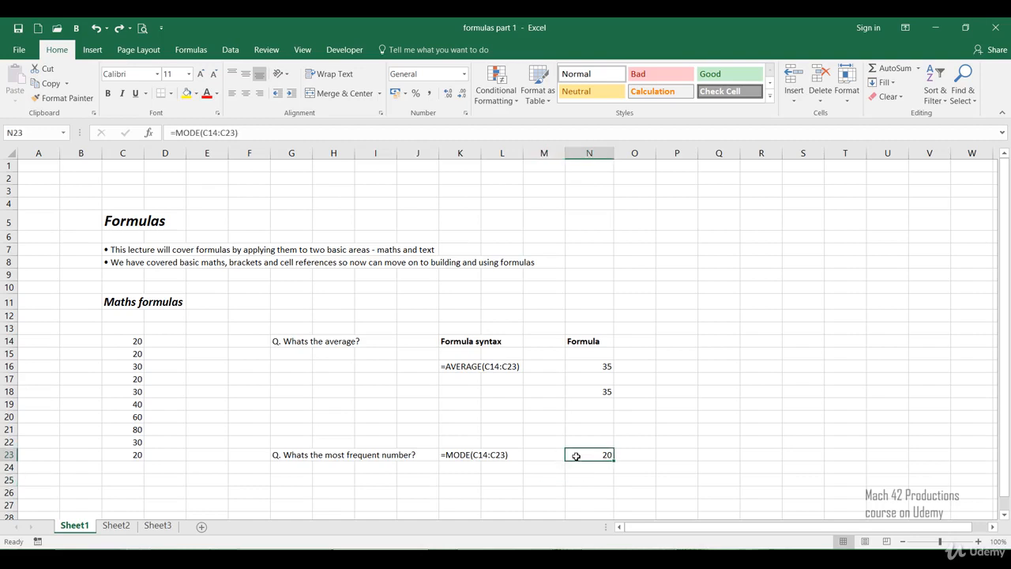
{"action": "double_click", "coordinate": [577, 456]}
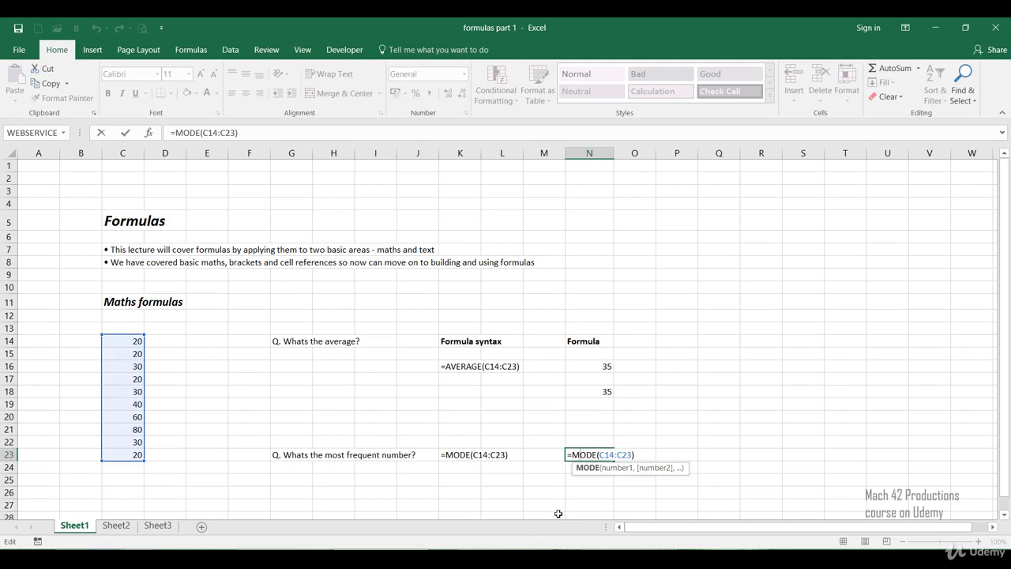
{"action": "key", "text": "ctrl+Return"}
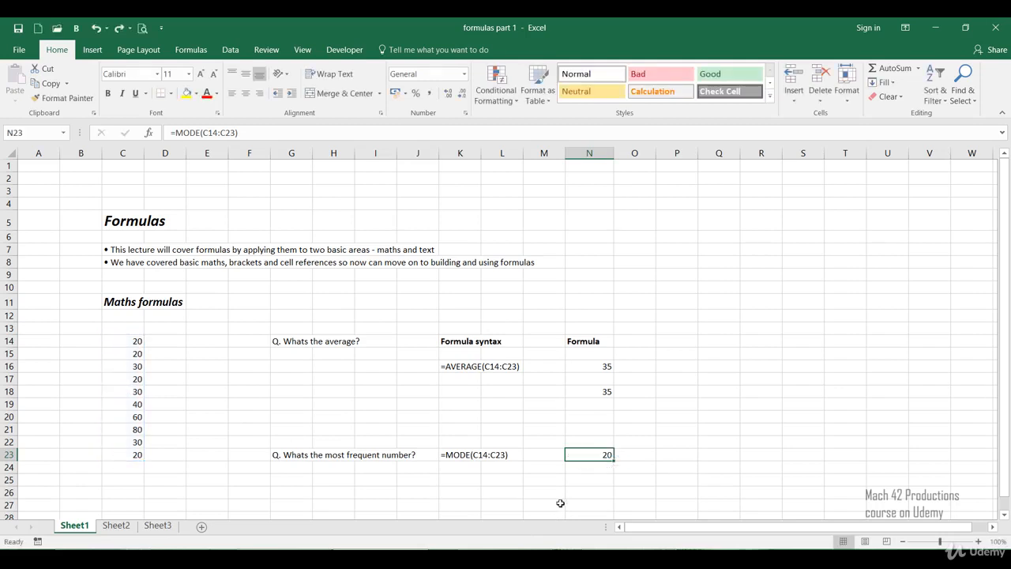
Step: Begin a formula in cell N25 with =mode to list the matching functions
{"action": "left_click", "coordinate": [568, 492]}
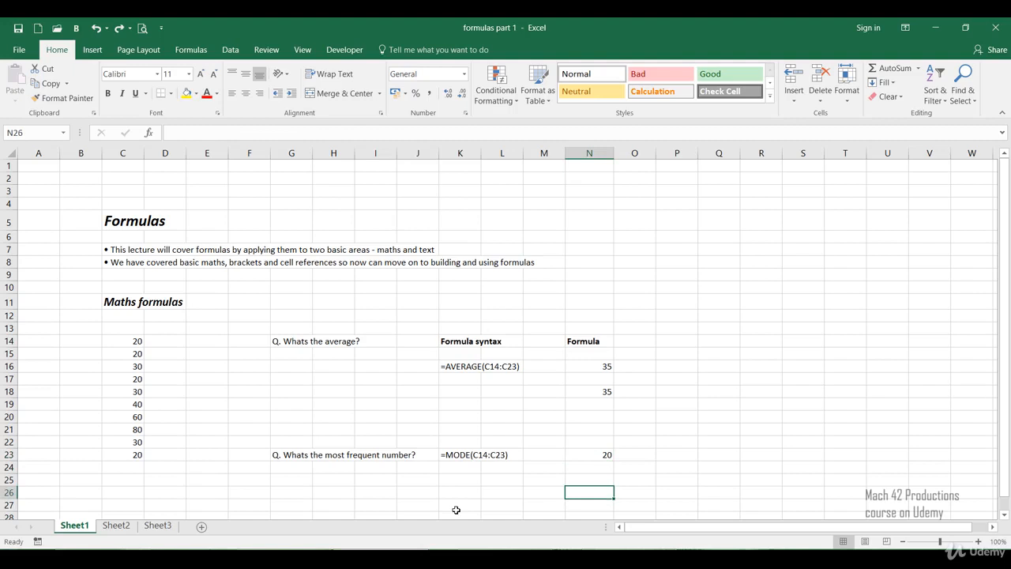
{"action": "key", "text": "Up"}
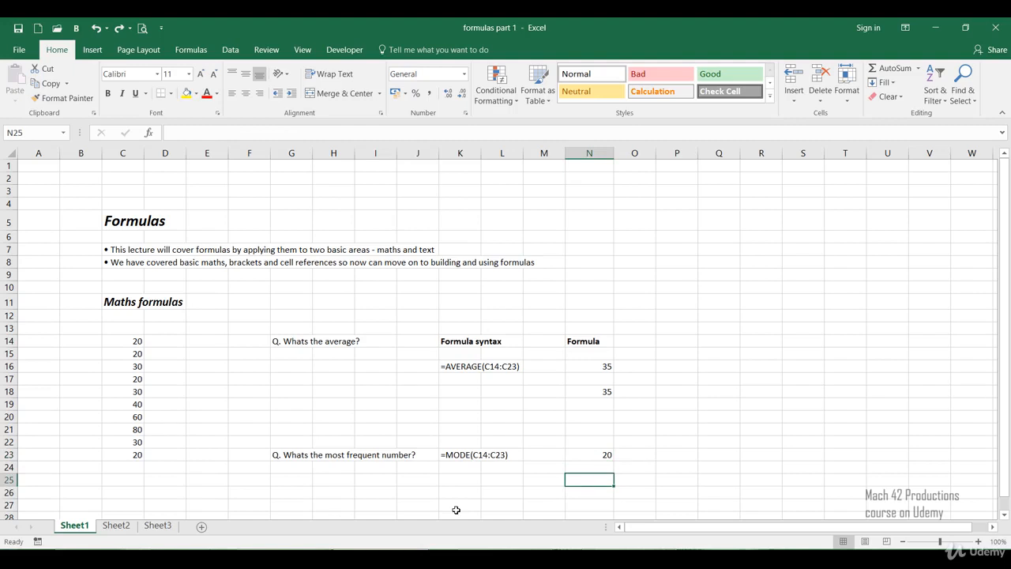
{"action": "type", "text": "="}
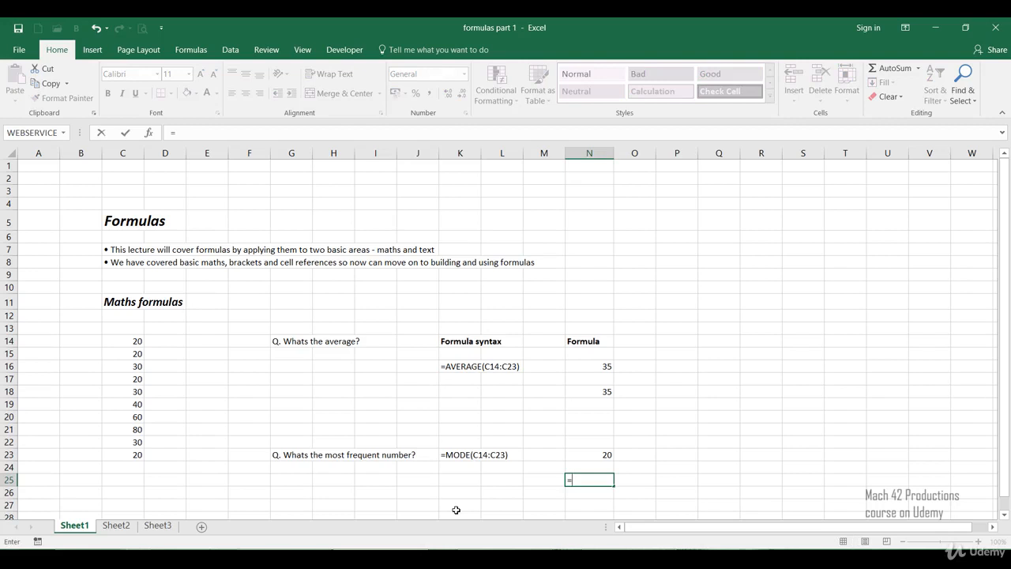
{"action": "type", "text": "m"}
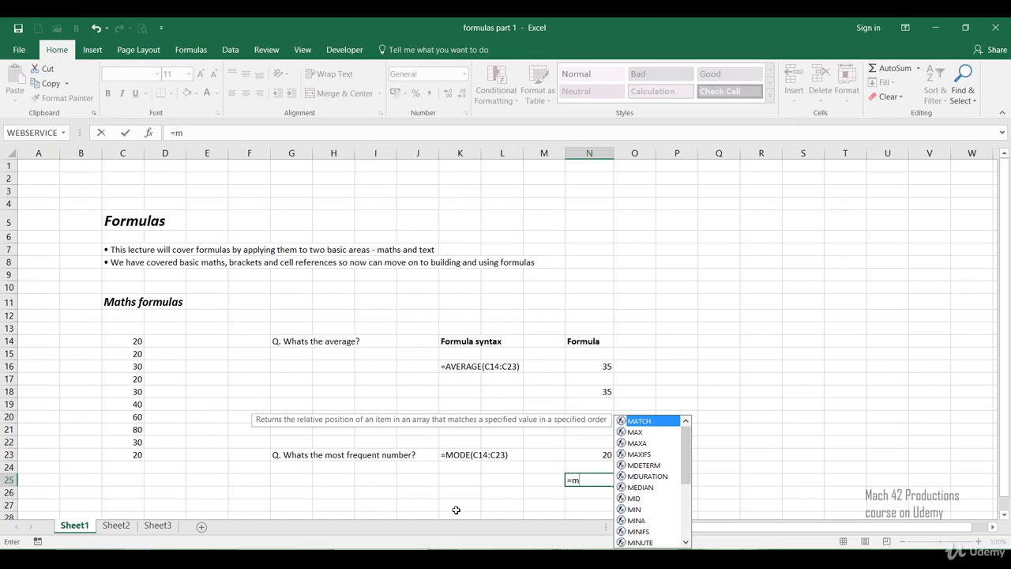
{"action": "type", "text": "o"}
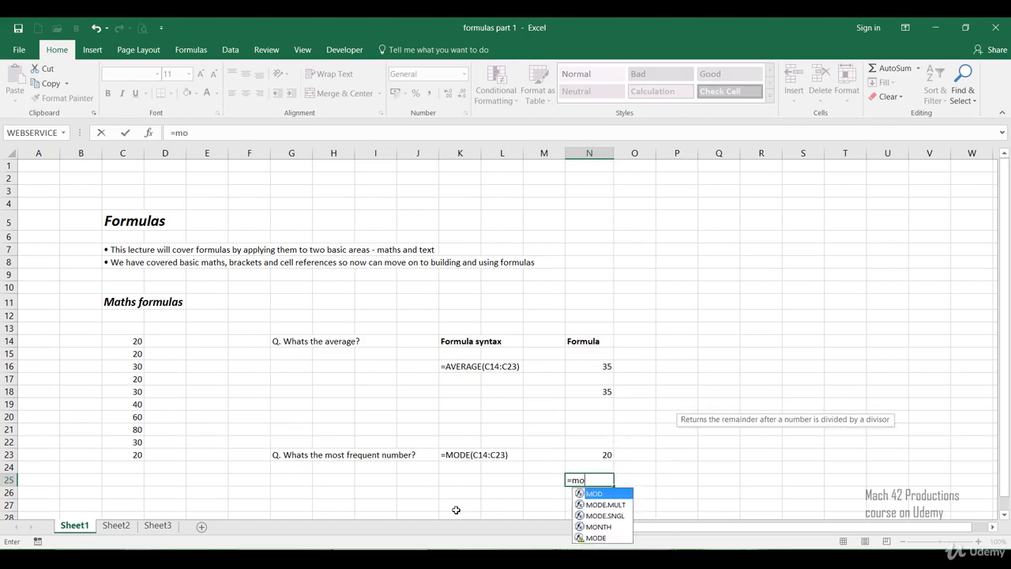
{"action": "type", "text": "d"}
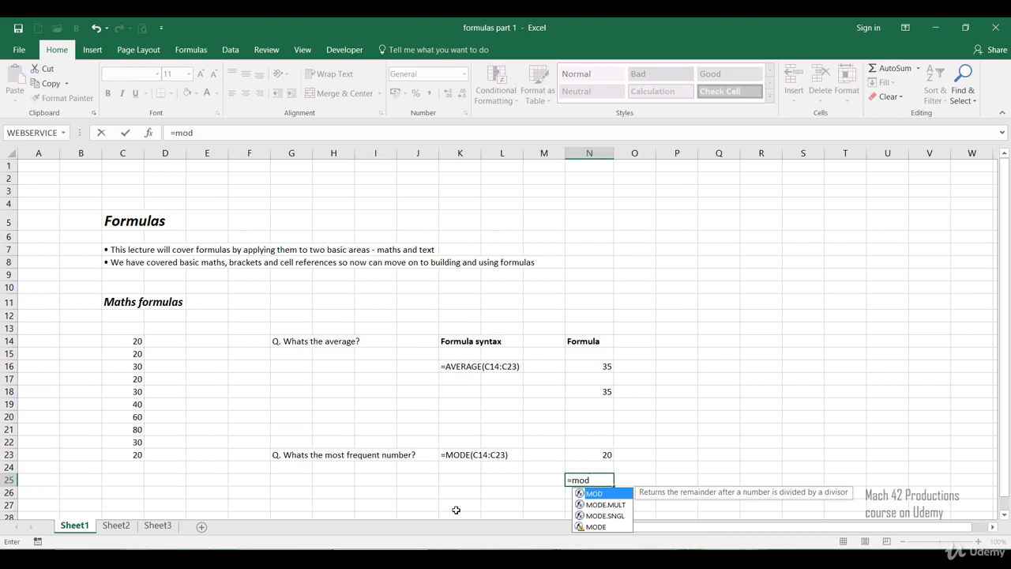
{"action": "type", "text": "e"}
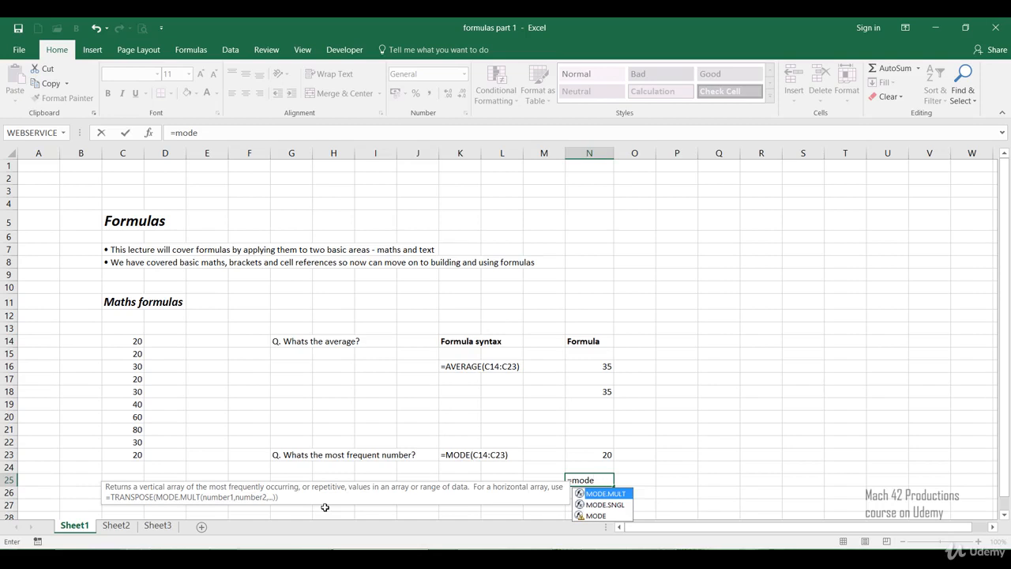
Step: Compare the descriptions of MODE.SNGL and MODE, and insert the MODE function into the N25 formula
{"action": "left_click", "coordinate": [608, 505]}
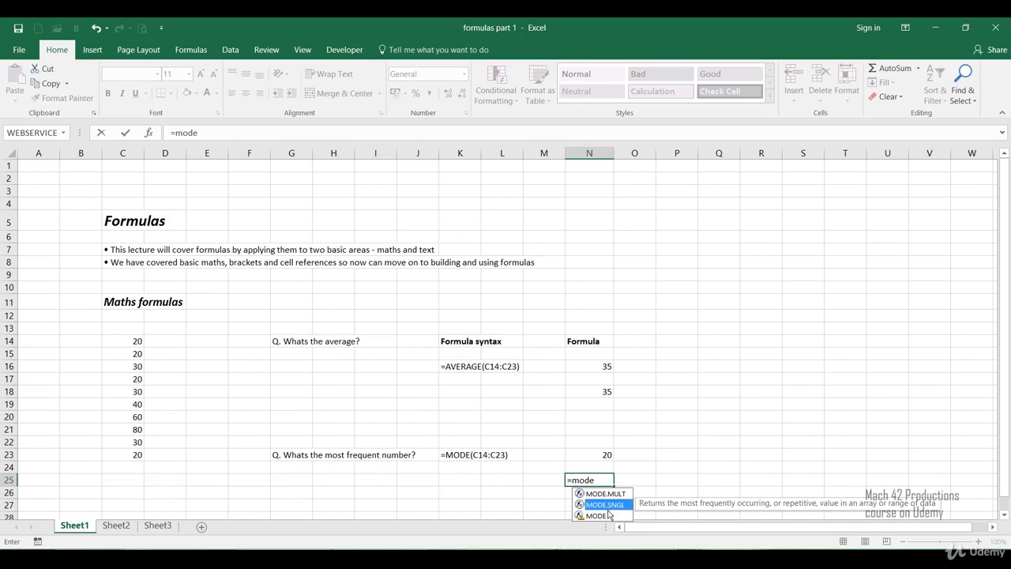
{"action": "left_click", "coordinate": [600, 516]}
{"action": "left_click", "coordinate": [604, 516]}
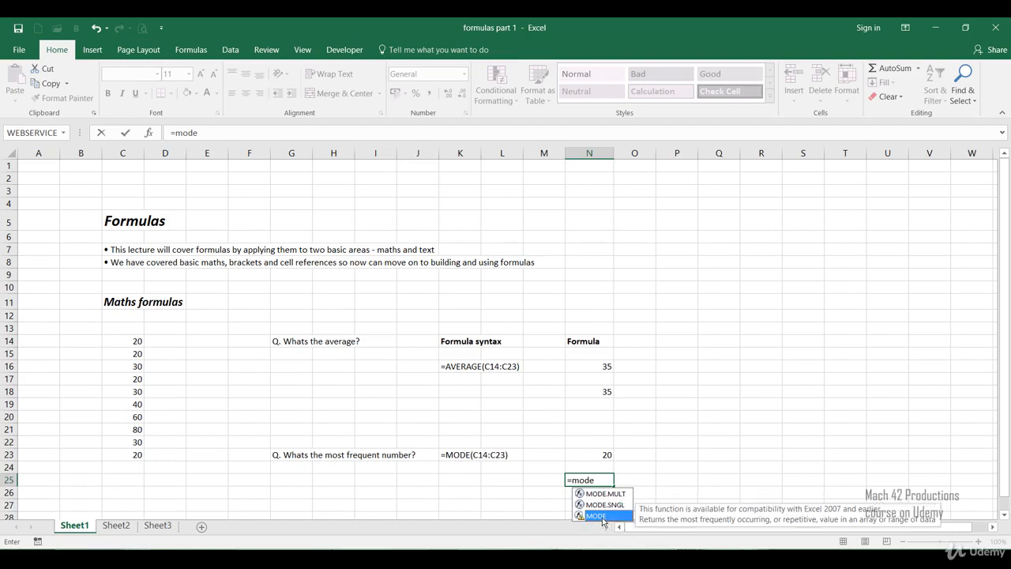
{"action": "left_click", "coordinate": [599, 505]}
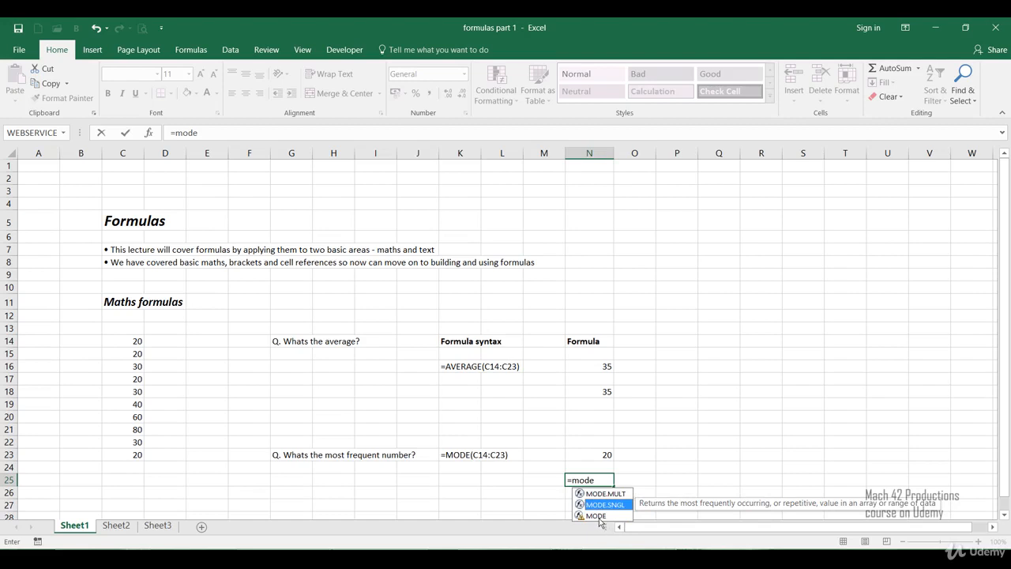
{"action": "left_click", "coordinate": [599, 517]}
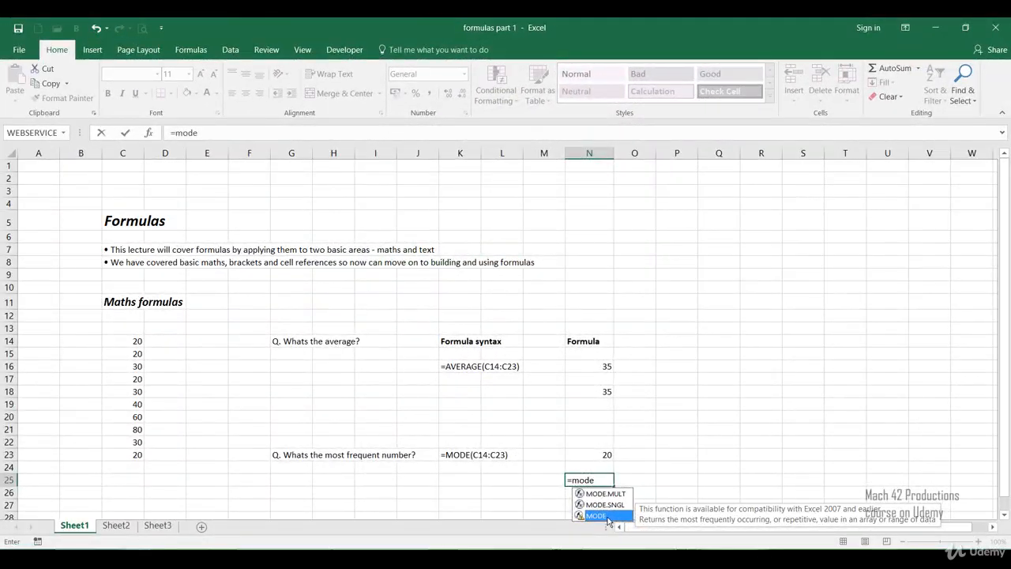
{"action": "double_click", "coordinate": [600, 516]}
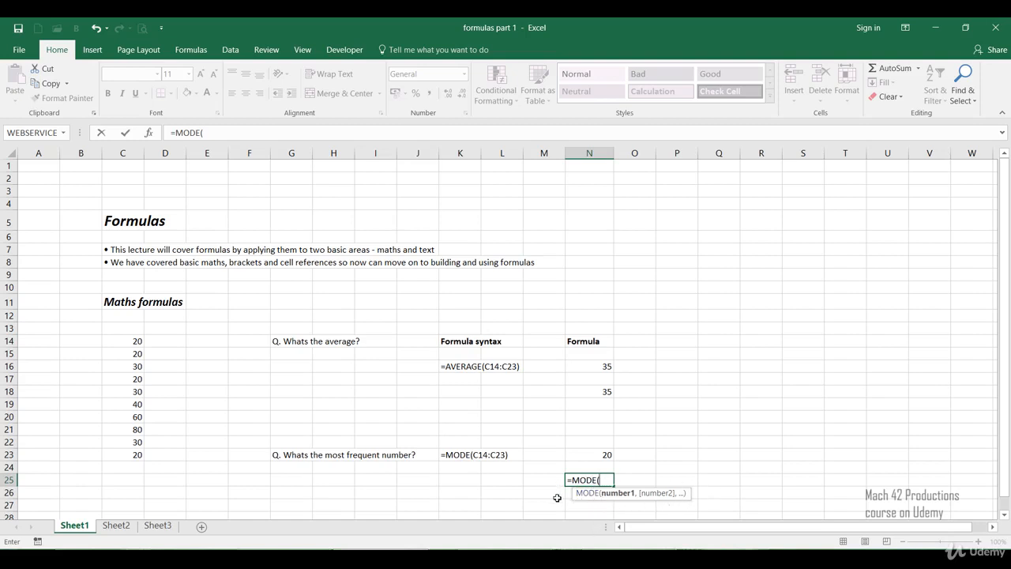
{"action": "left_click", "coordinate": [618, 493]}
{"action": "type", "text": "c"}
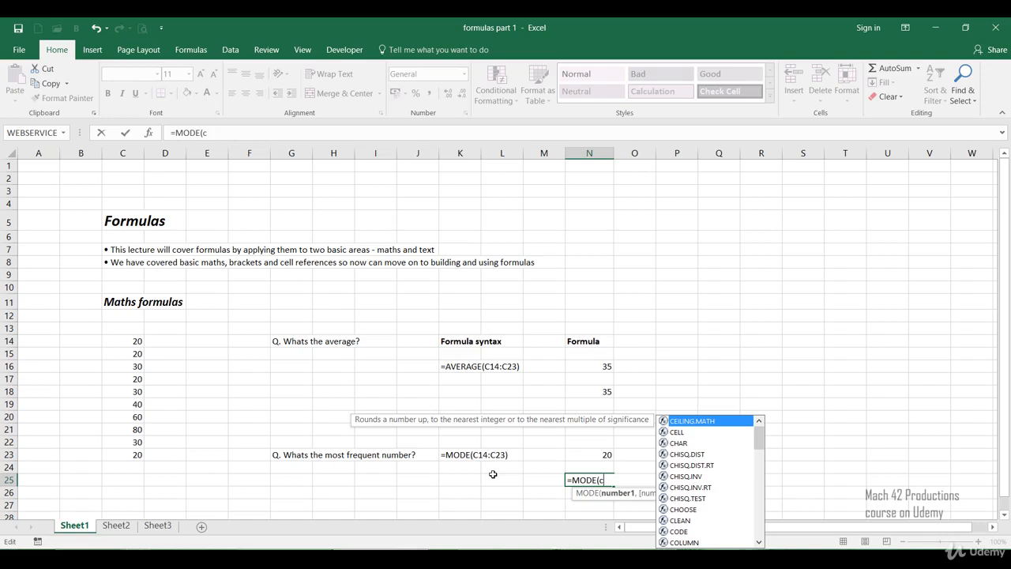
{"action": "type", "text": "14:"}
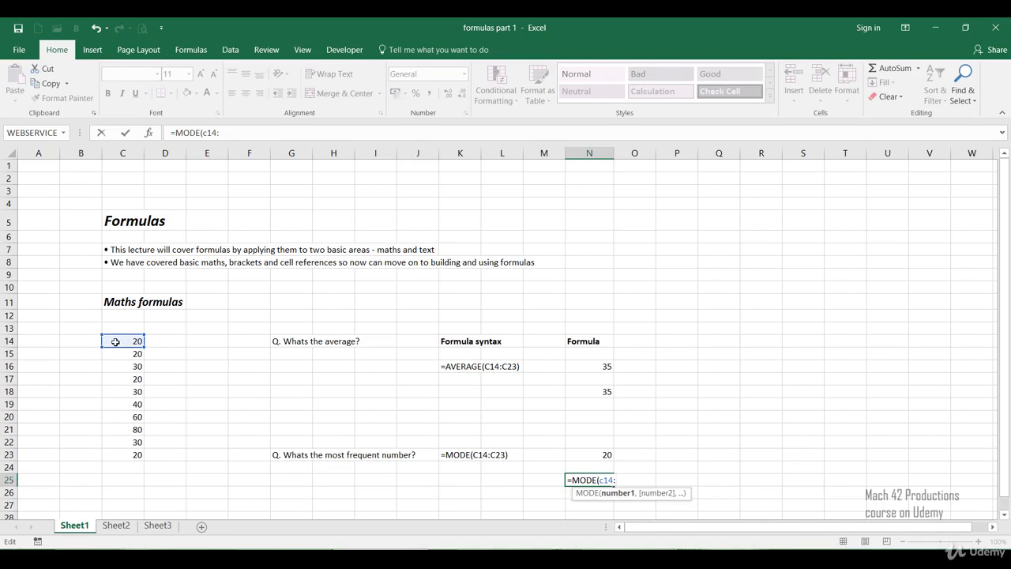
{"action": "type", "text": "c23"}
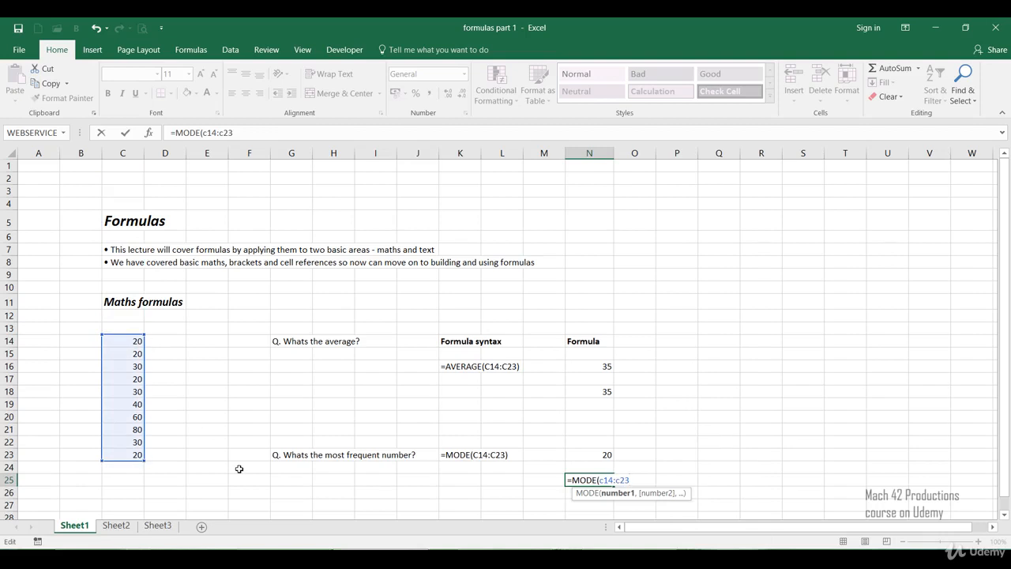
{"action": "key", "text": "BackSpace"}
{"action": "key", "text": "BackSpace"}
{"action": "key", "text": "BackSpace"}
{"action": "key", "text": "BackSpace"}
{"action": "key", "text": "BackSpace"}
{"action": "key", "text": "BackSpace"}
{"action": "key", "text": "BackSpace"}
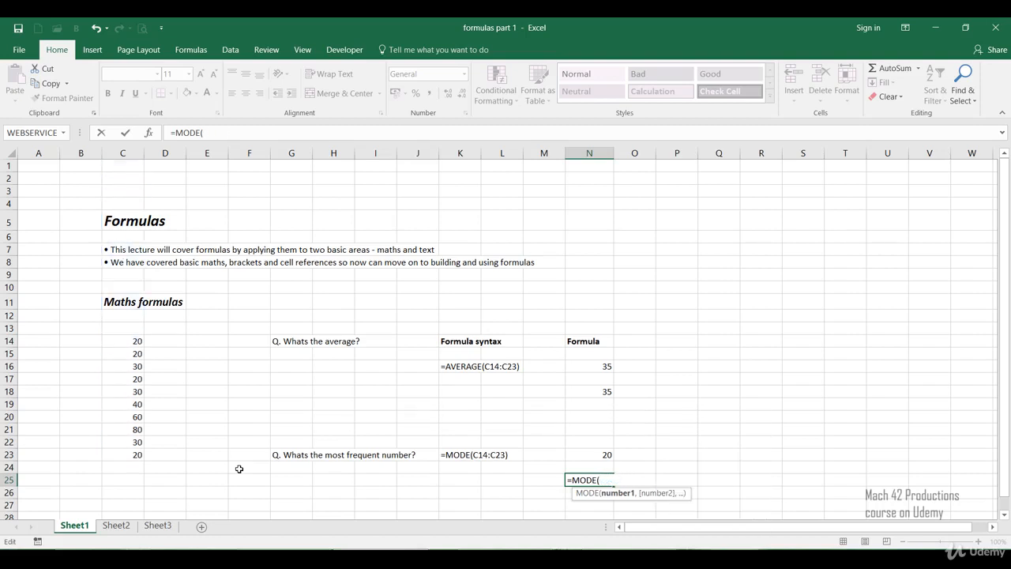
Step: Complete the N25 formula as =MODE(C14:C23), picking the range C14:C23 directly on the sheet, and review the entered formula
{"action": "left_click", "coordinate": [125, 341]}
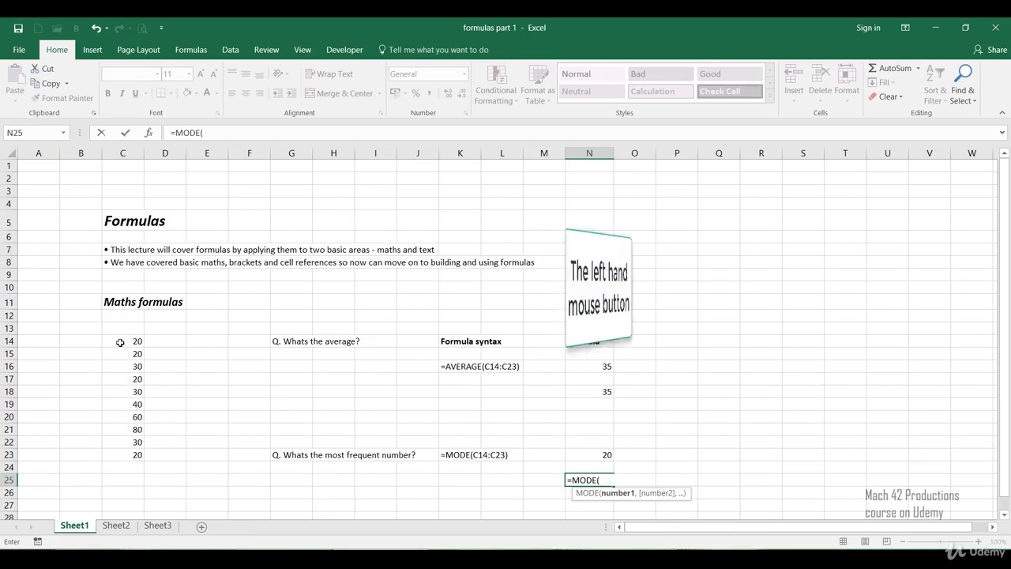
{"action": "left_click", "coordinate": [120, 342]}
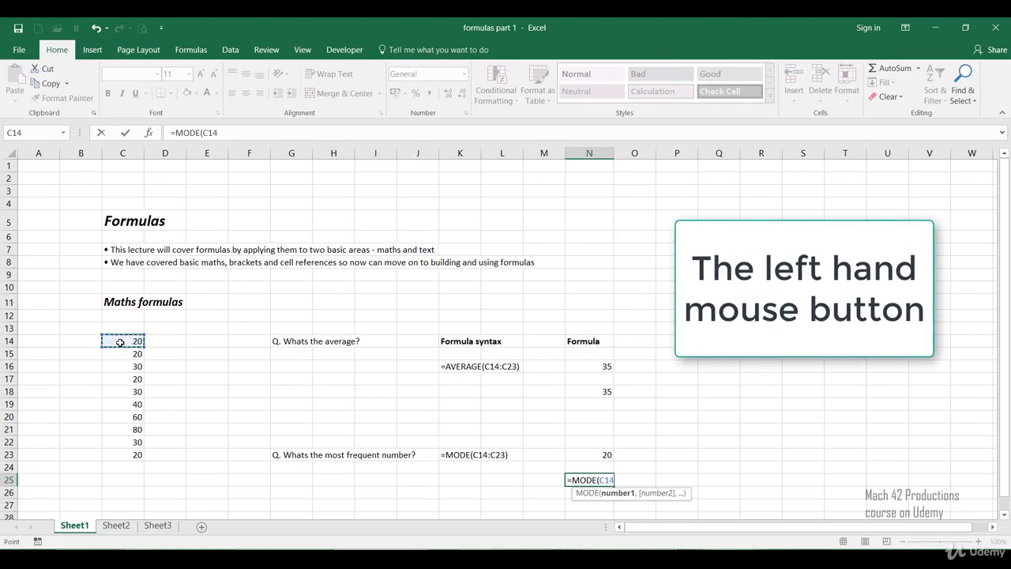
{"action": "left_click_drag", "start_coordinate": [120, 342], "coordinate": [118, 459]}
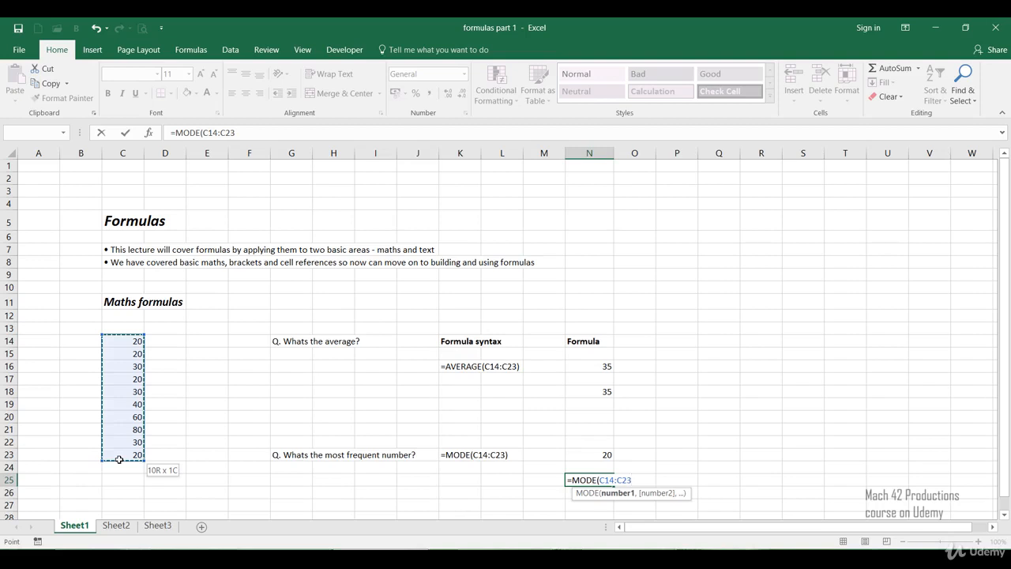
{"action": "left_click_drag", "start_coordinate": [119, 459], "coordinate": [119, 459]}
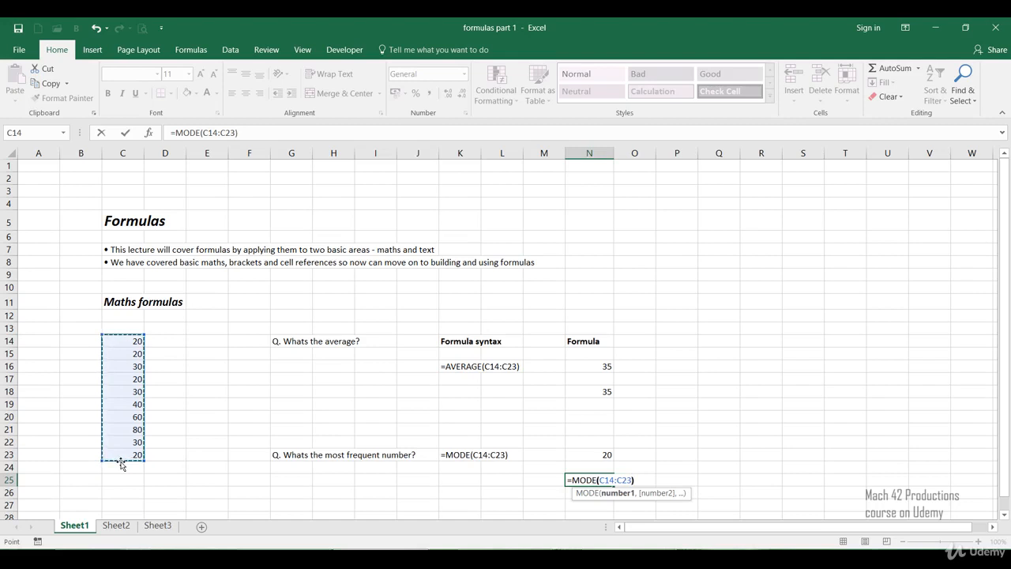
{"action": "type", "text": ")"}
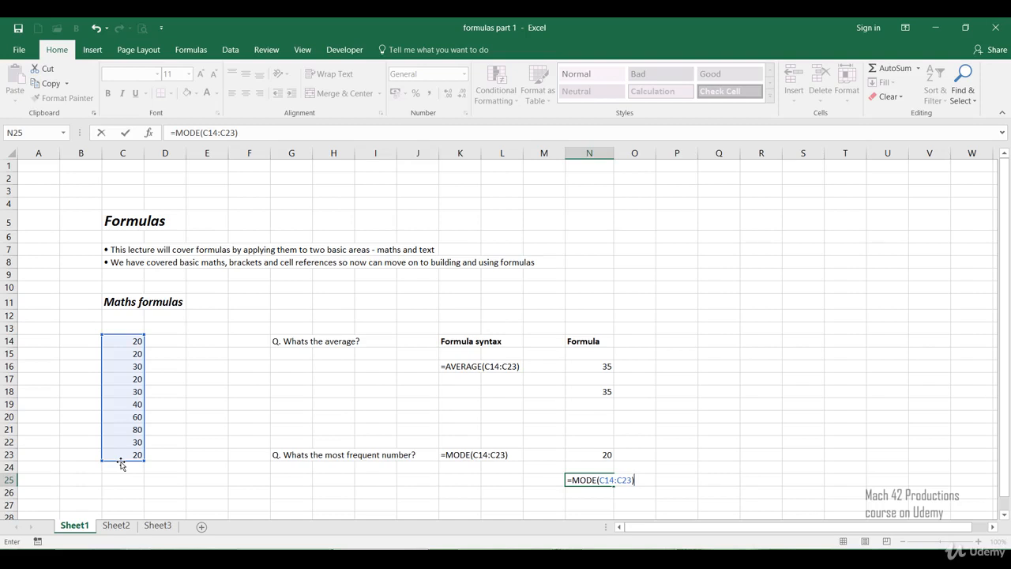
{"action": "key", "text": "Return"}
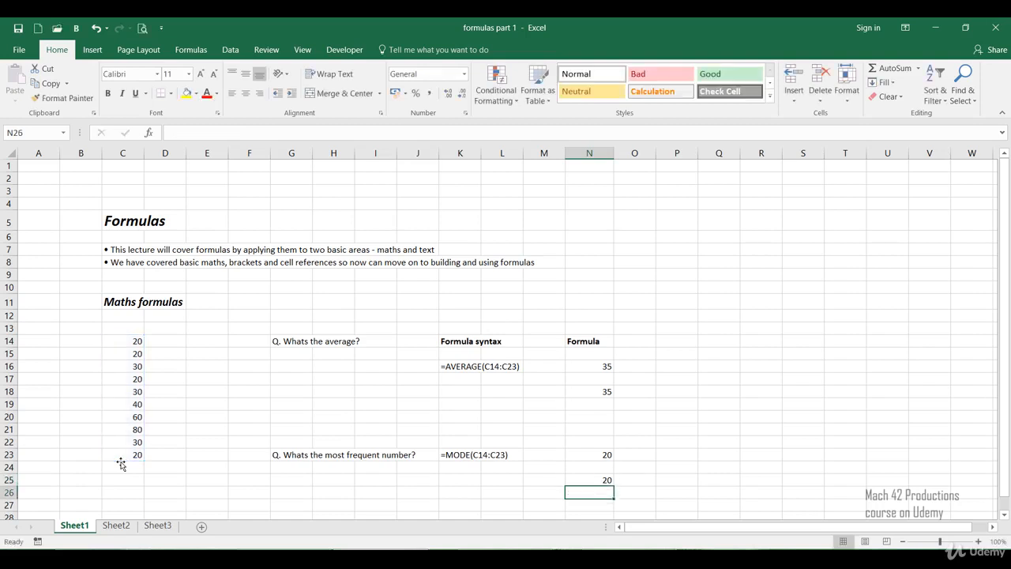
{"action": "left_click", "coordinate": [568, 481]}
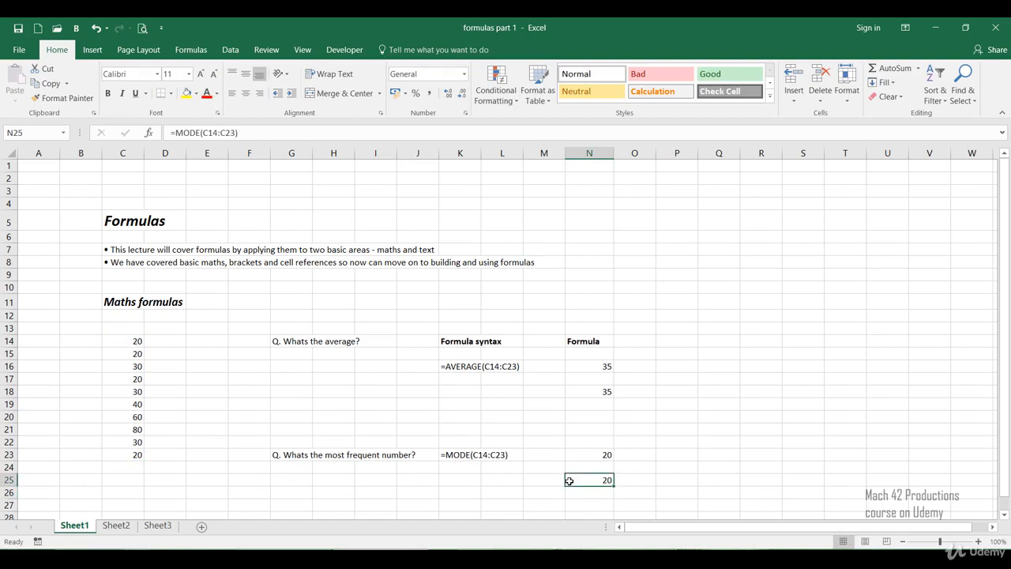
{"action": "left_click", "coordinate": [499, 480]}
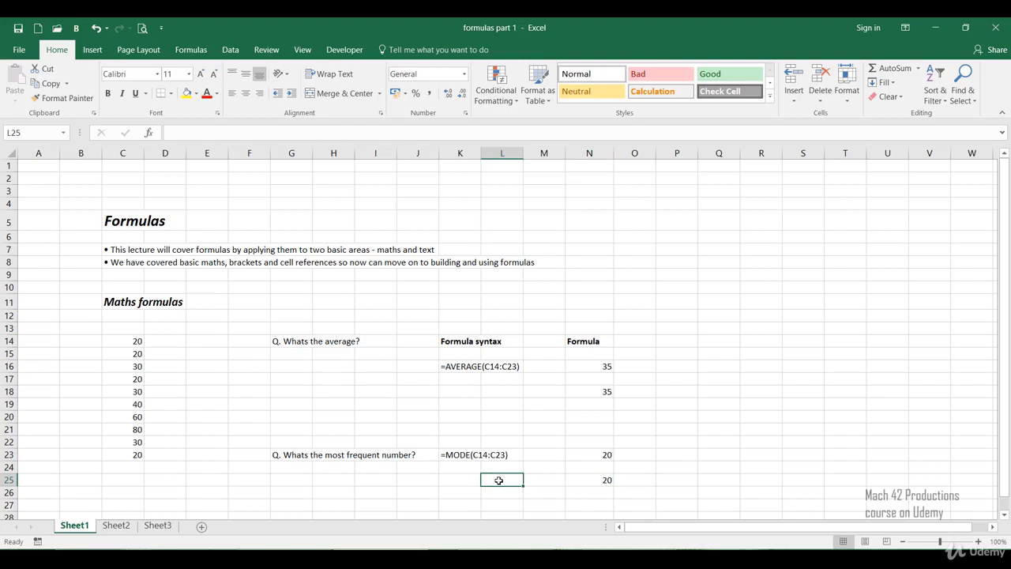